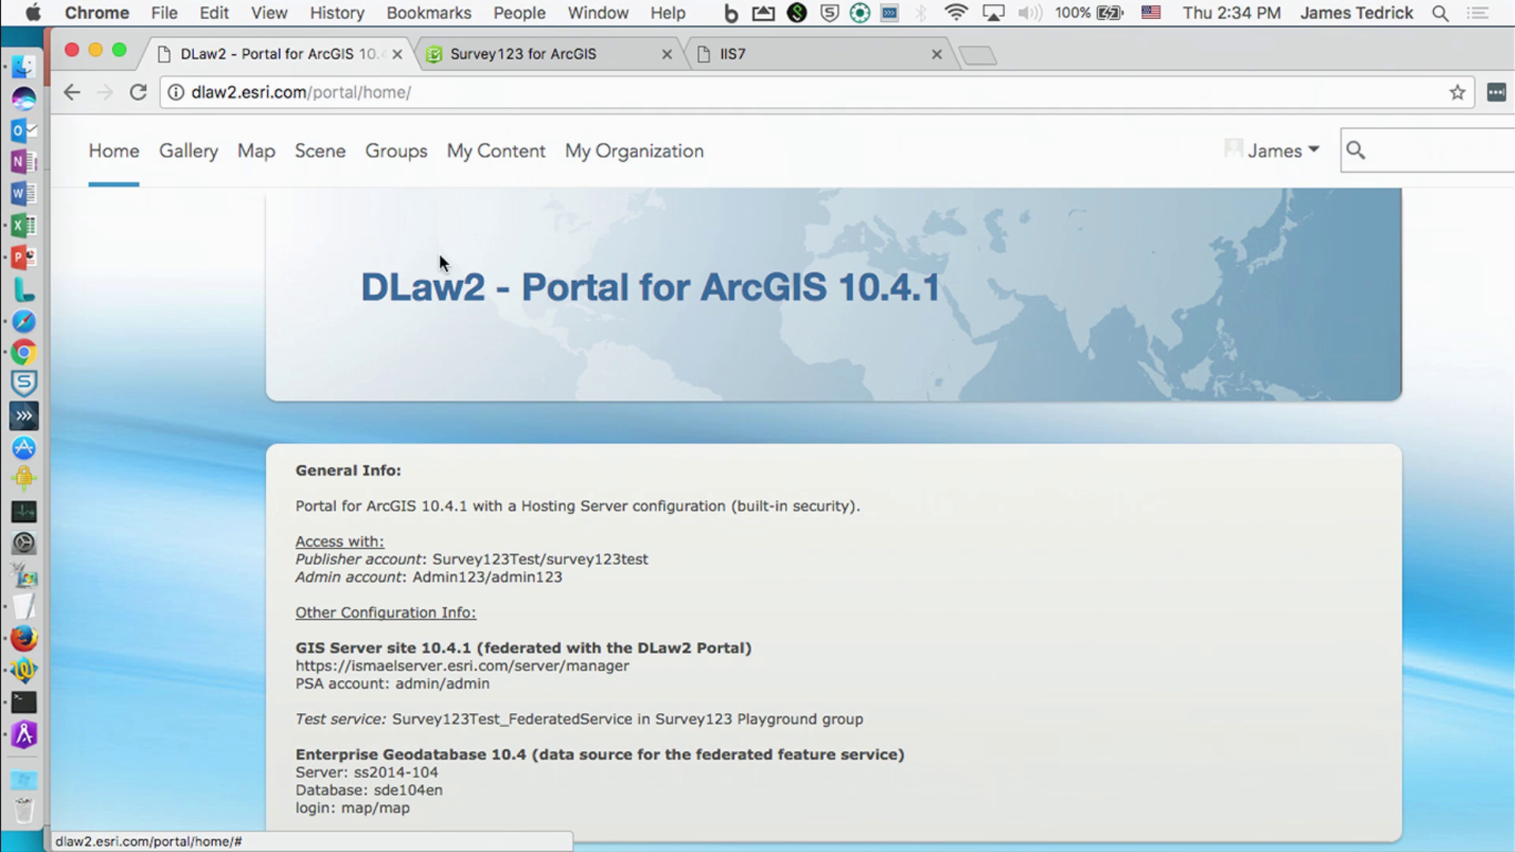
# Step: Open My Content from the DLaw2 Portal for ArcGIS 10.4.1 home page
pyautogui.click(514, 150)
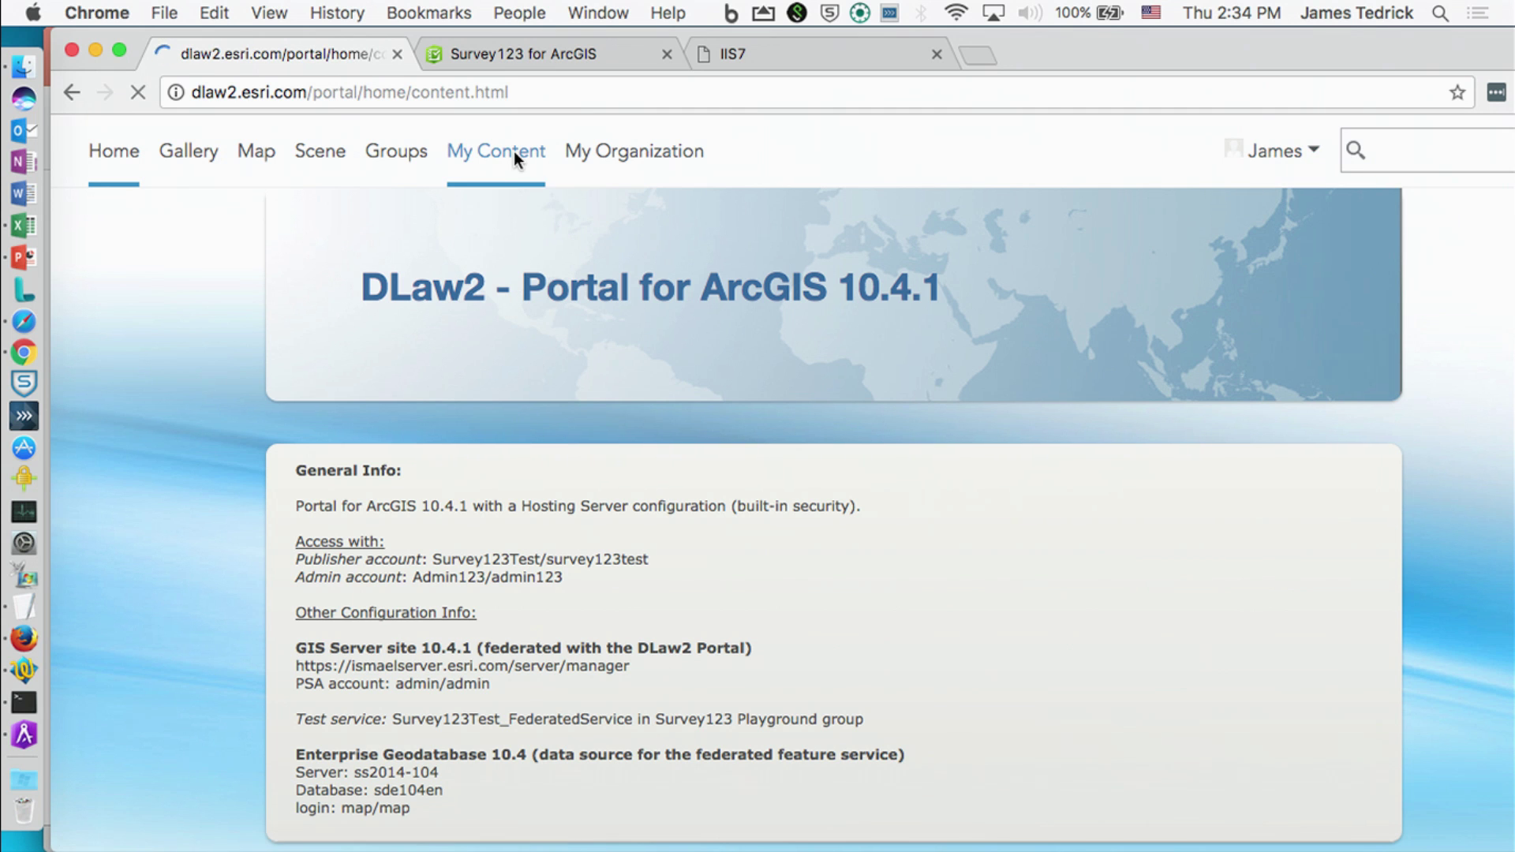
# Step: Browse the Survey-Form 1 and Survey-Form 2 folders, then switch to the Survey123 for ArcGIS site
pyautogui.scroll(-3, 217, 636)
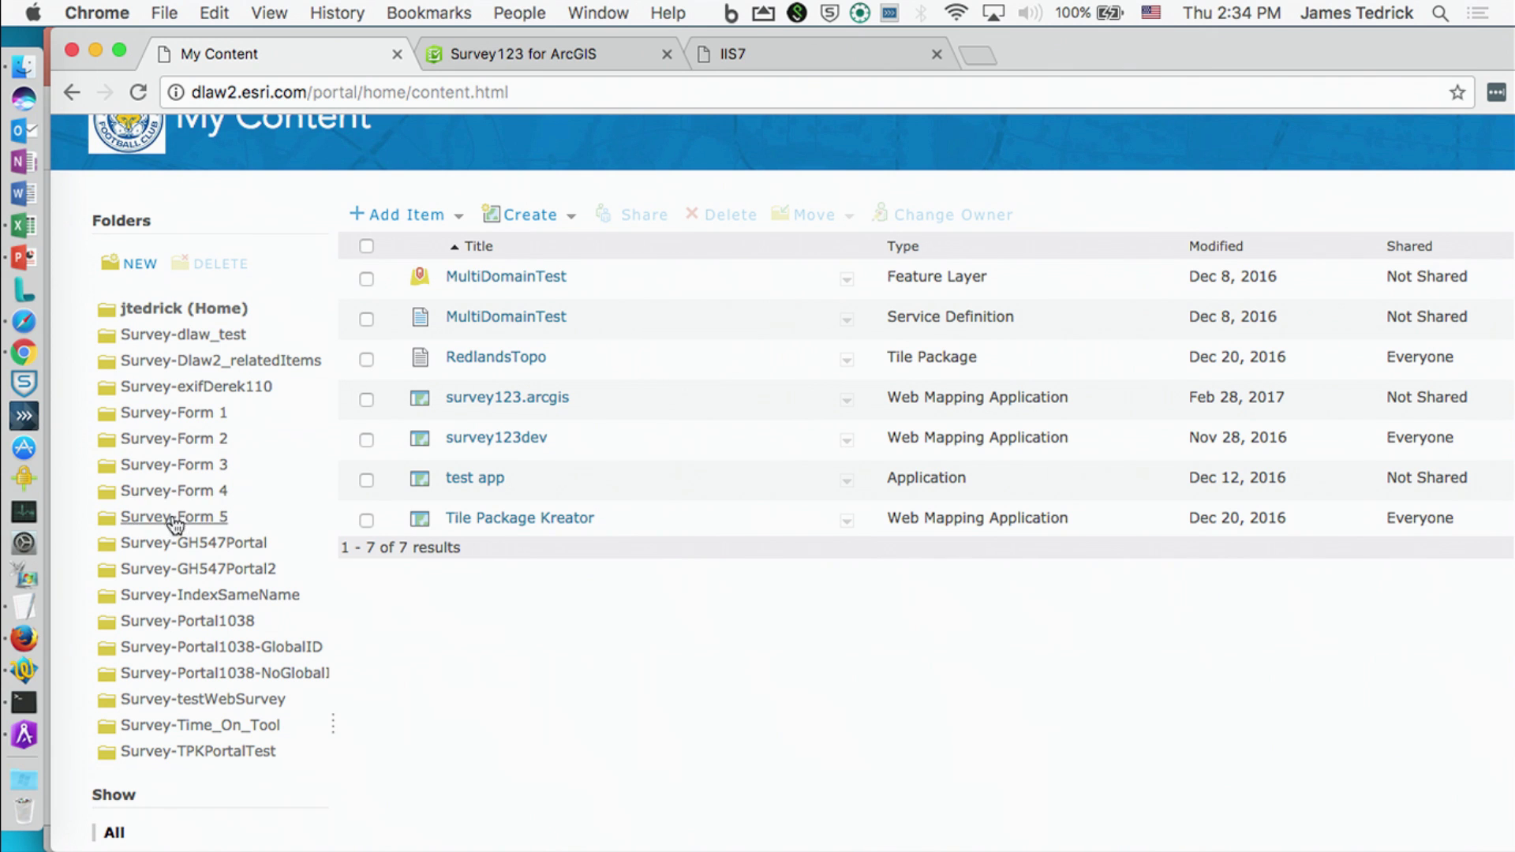
pyautogui.click(178, 423)
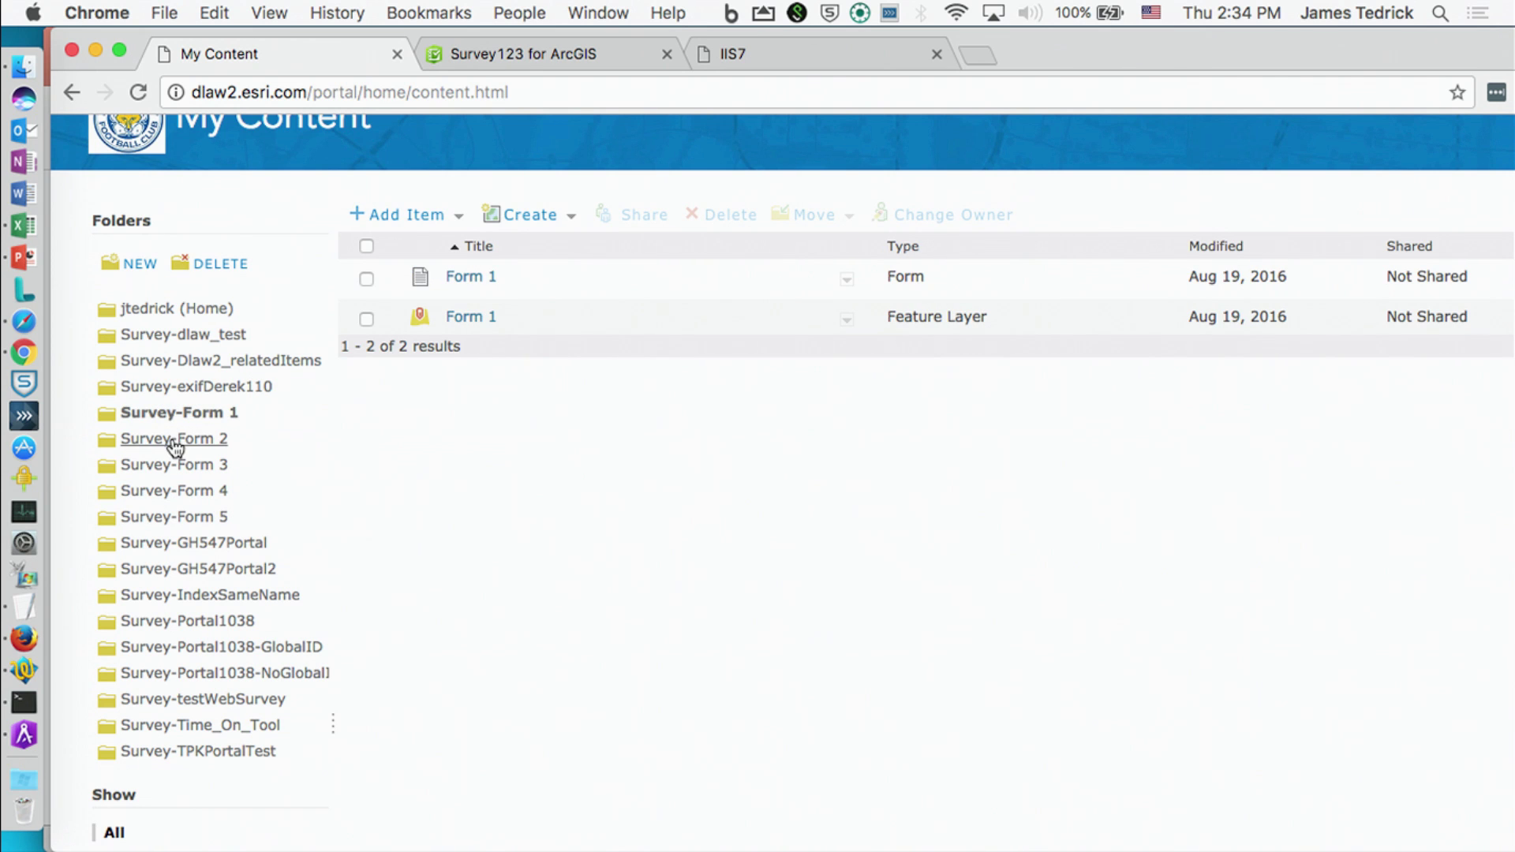
pyautogui.click(182, 440)
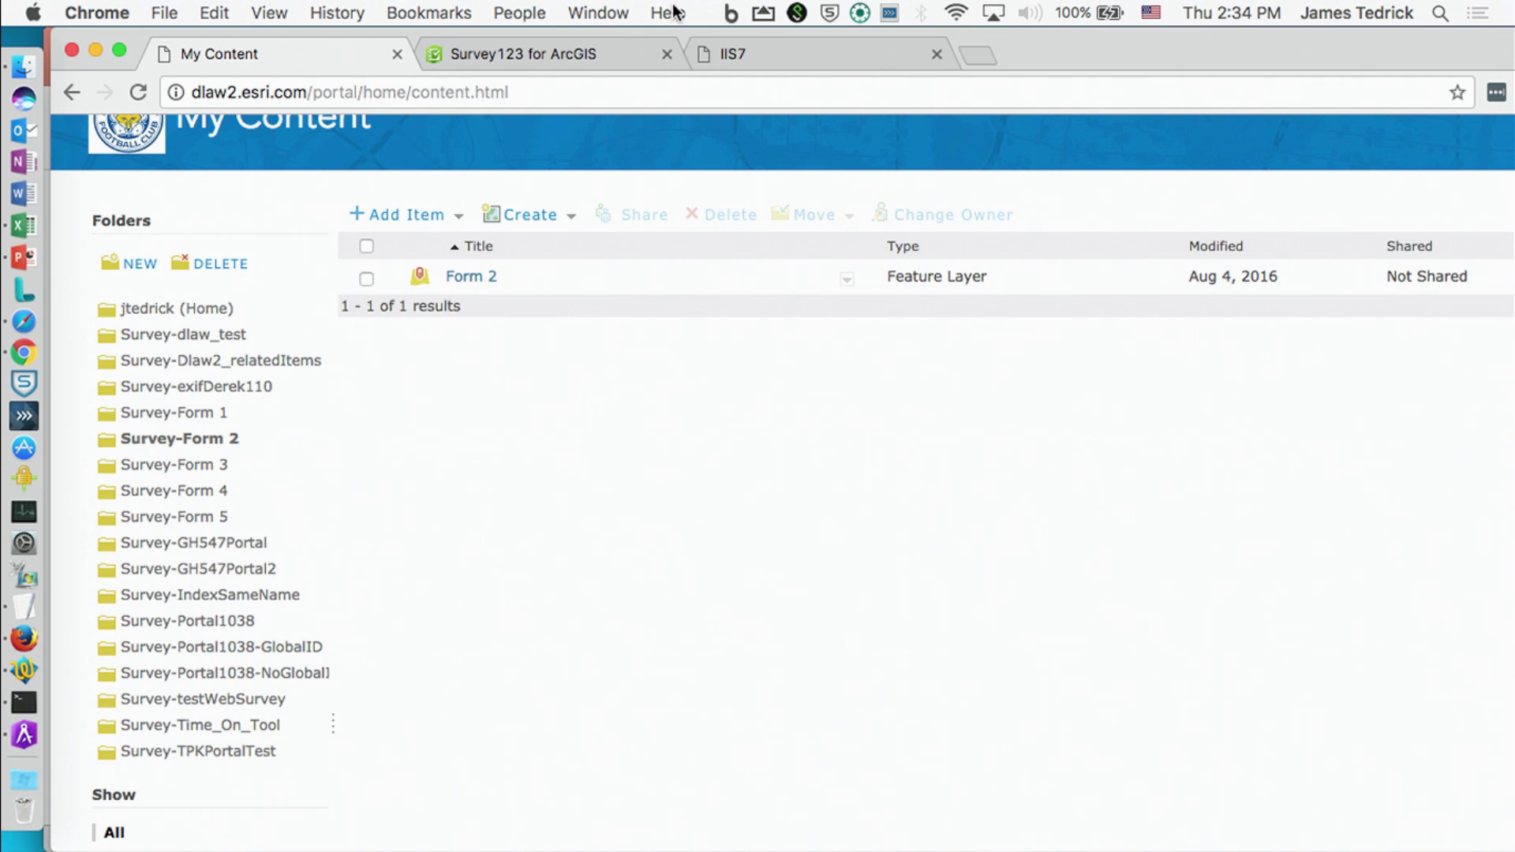
pyautogui.click(588, 54)
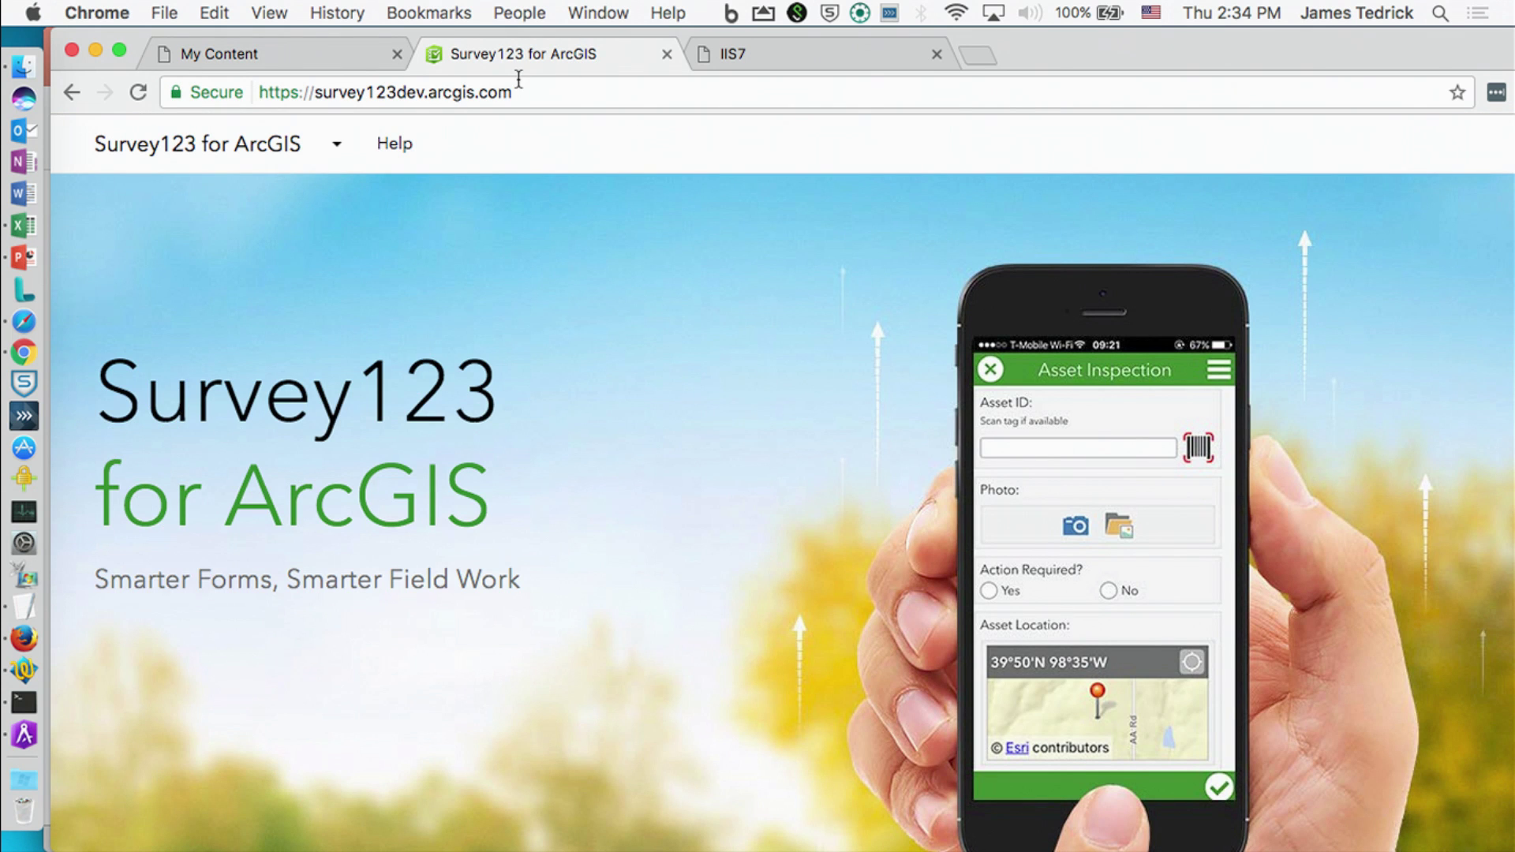
pyautogui.click(23, 670)
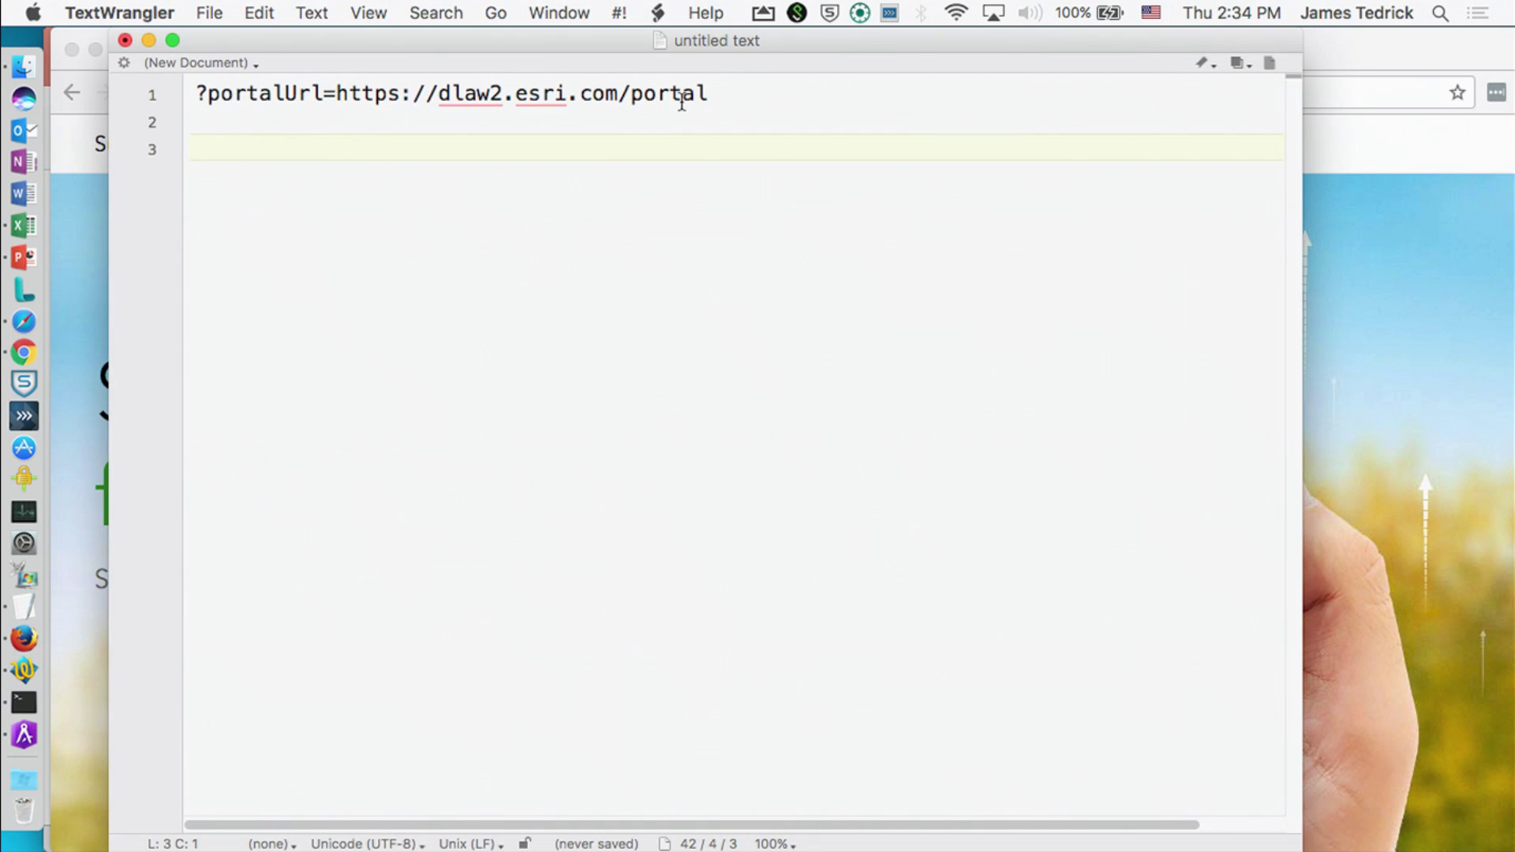
pyautogui.moveTo(734, 89); pyautogui.dragTo(193, 96)
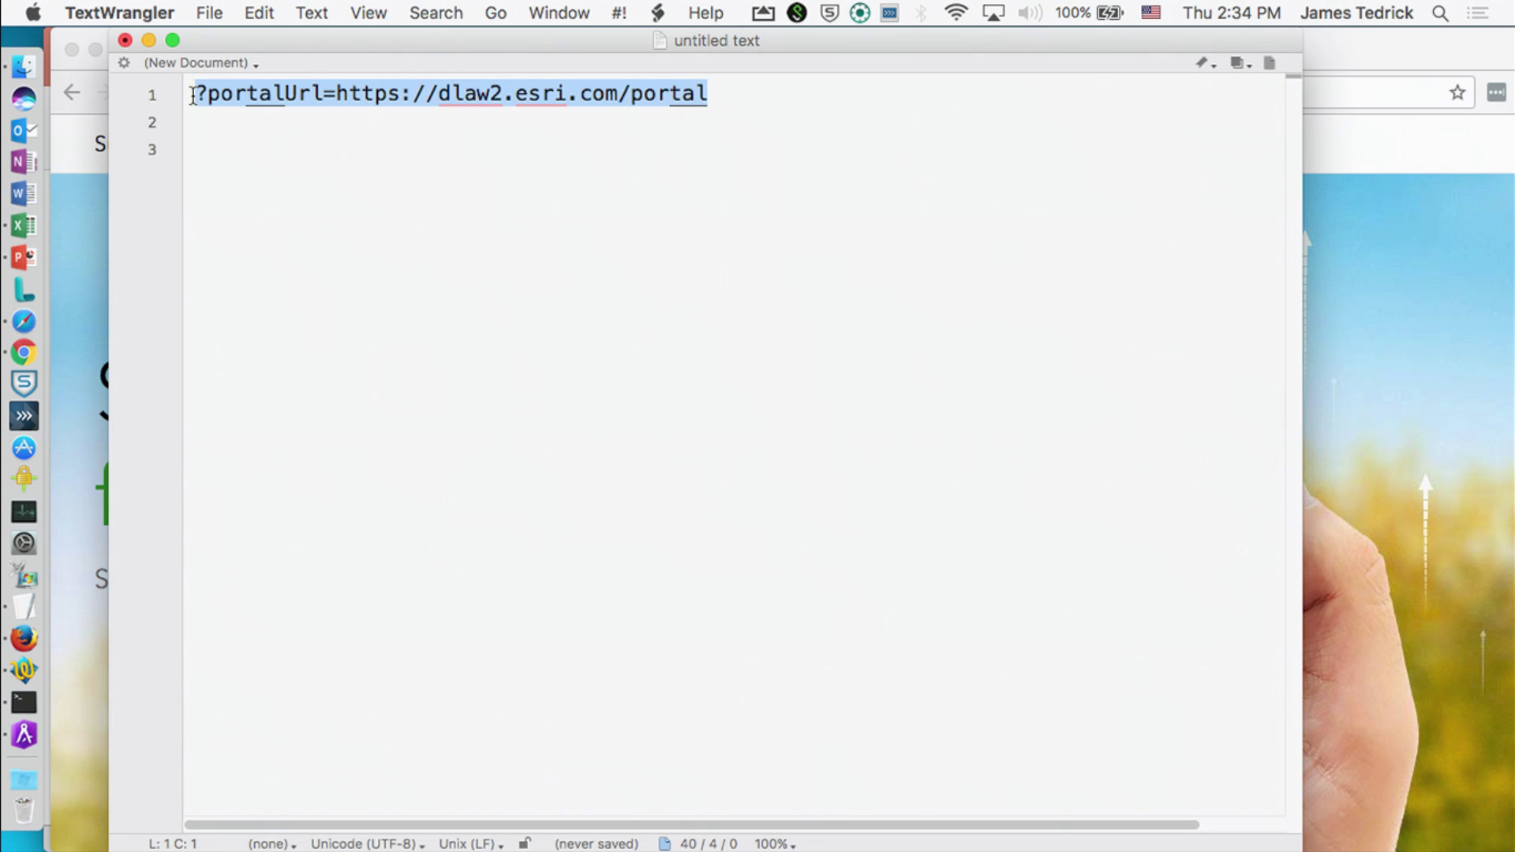
pyautogui.press('super+c')
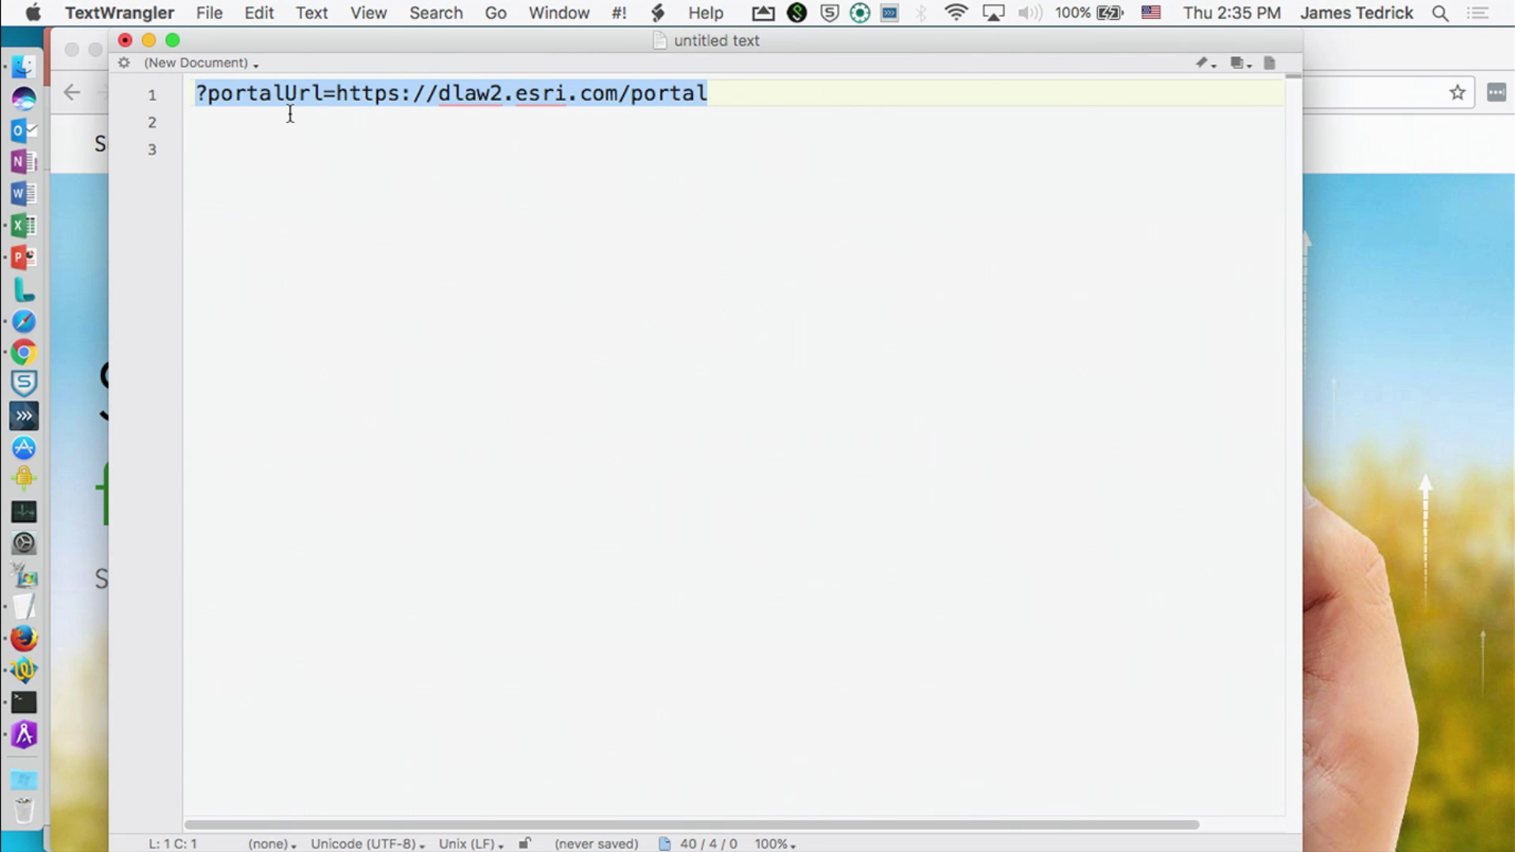
pyautogui.click(1349, 60)
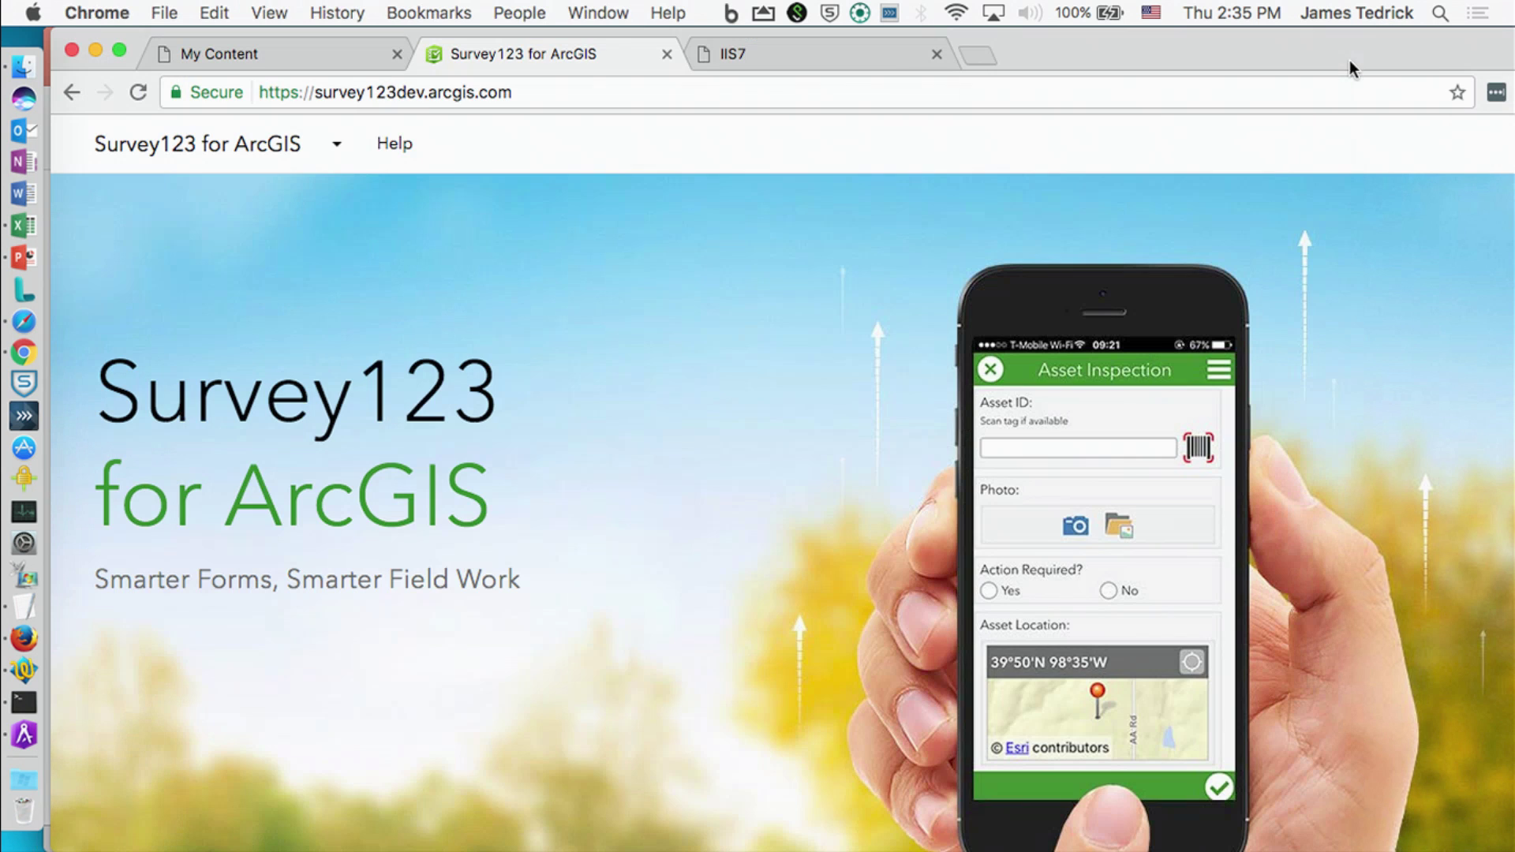
pyautogui.click(1236, 84)
pyautogui.press('Right')
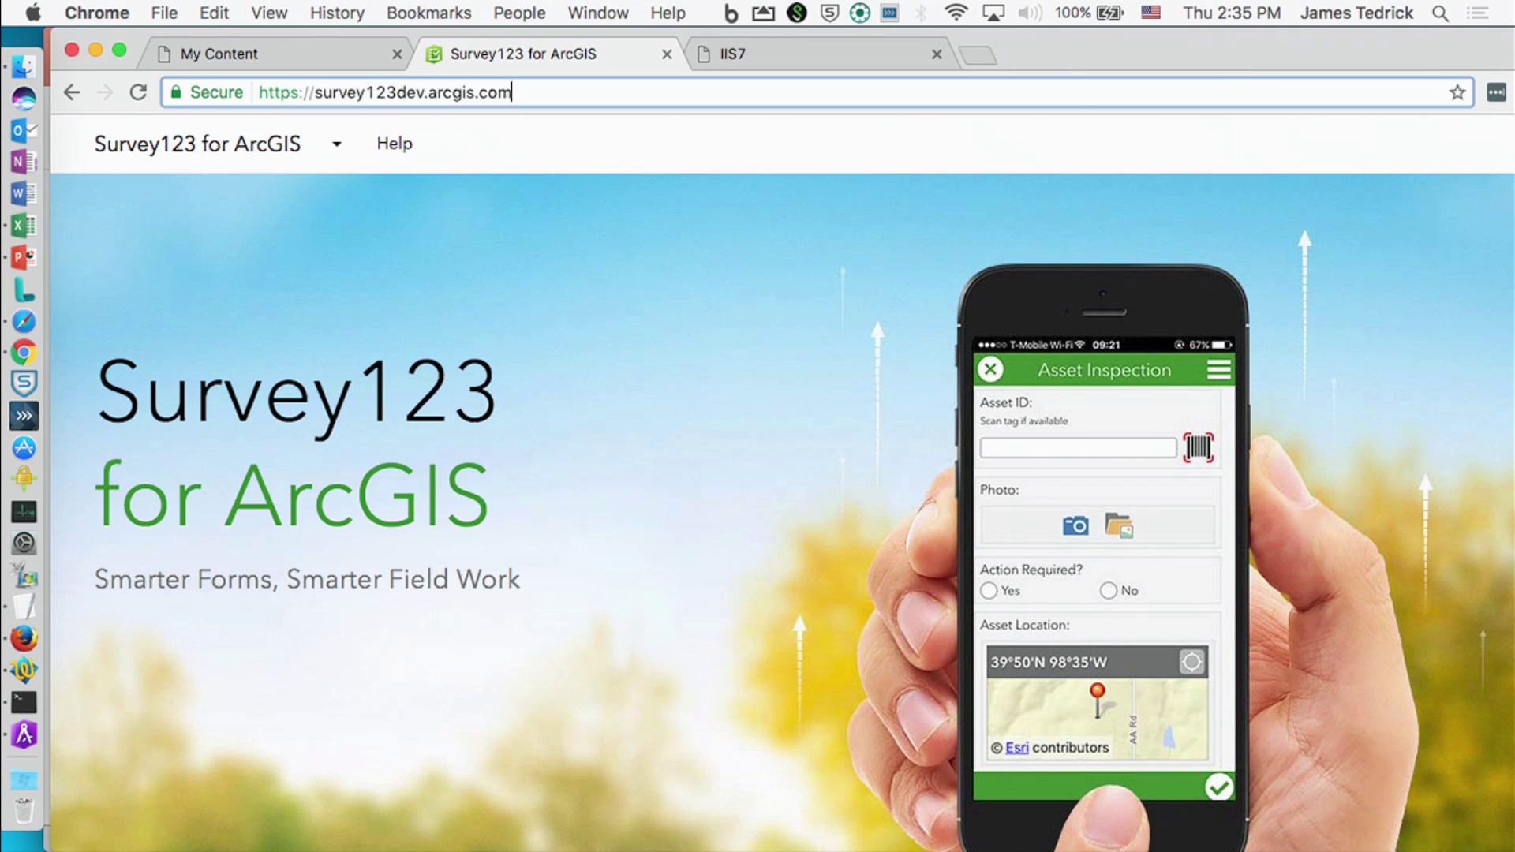
pyautogui.press('super+v')
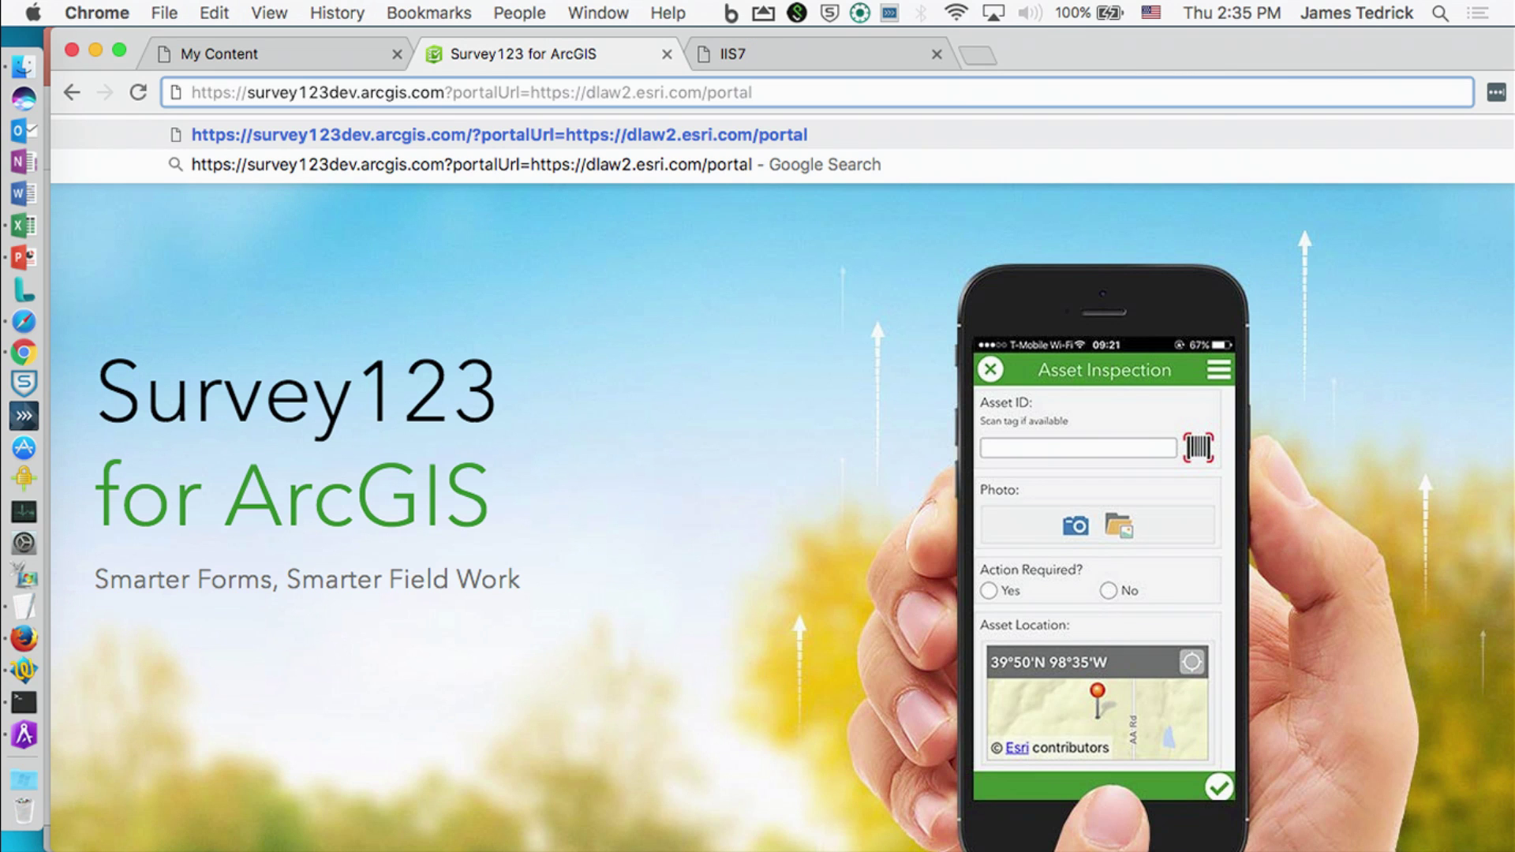
pyautogui.press('Return')
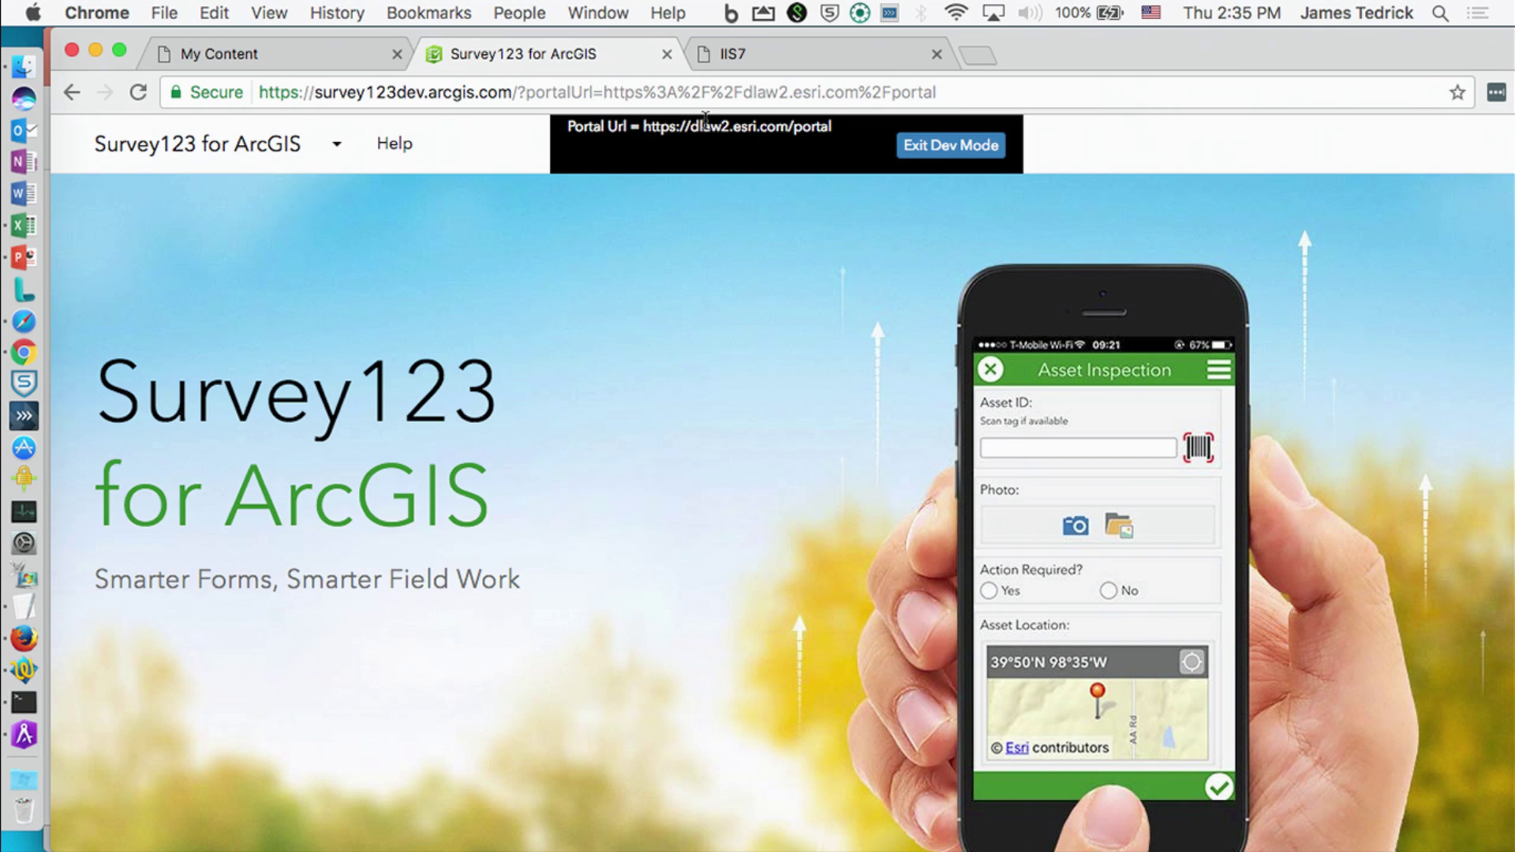
# Step: From the home page, reload the site with the portalUrl parameter and check the ArcGIS products list
pyautogui.click(270, 145)
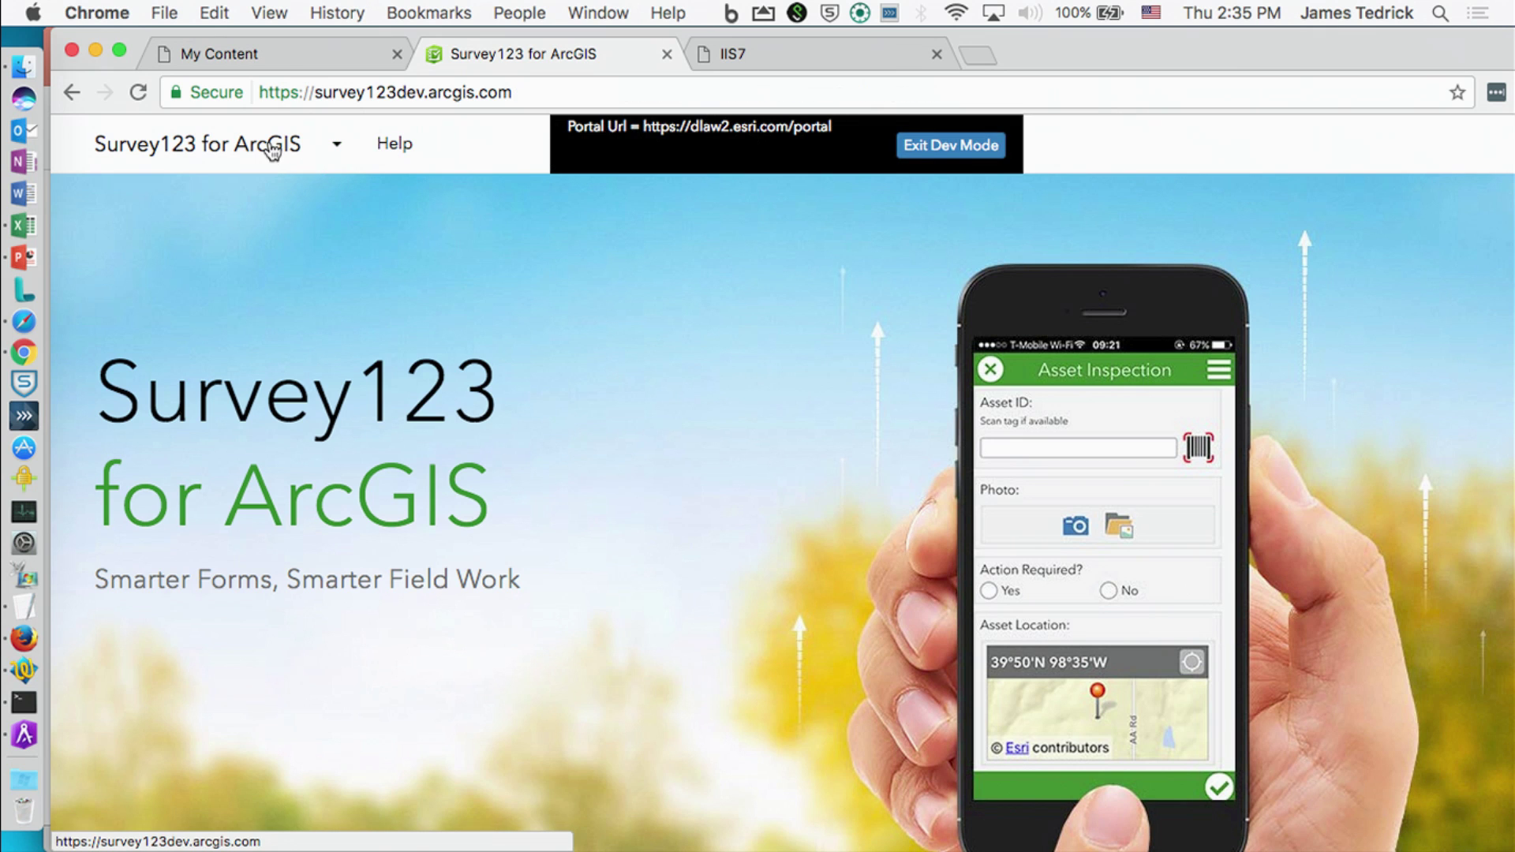
pyautogui.click(657, 94)
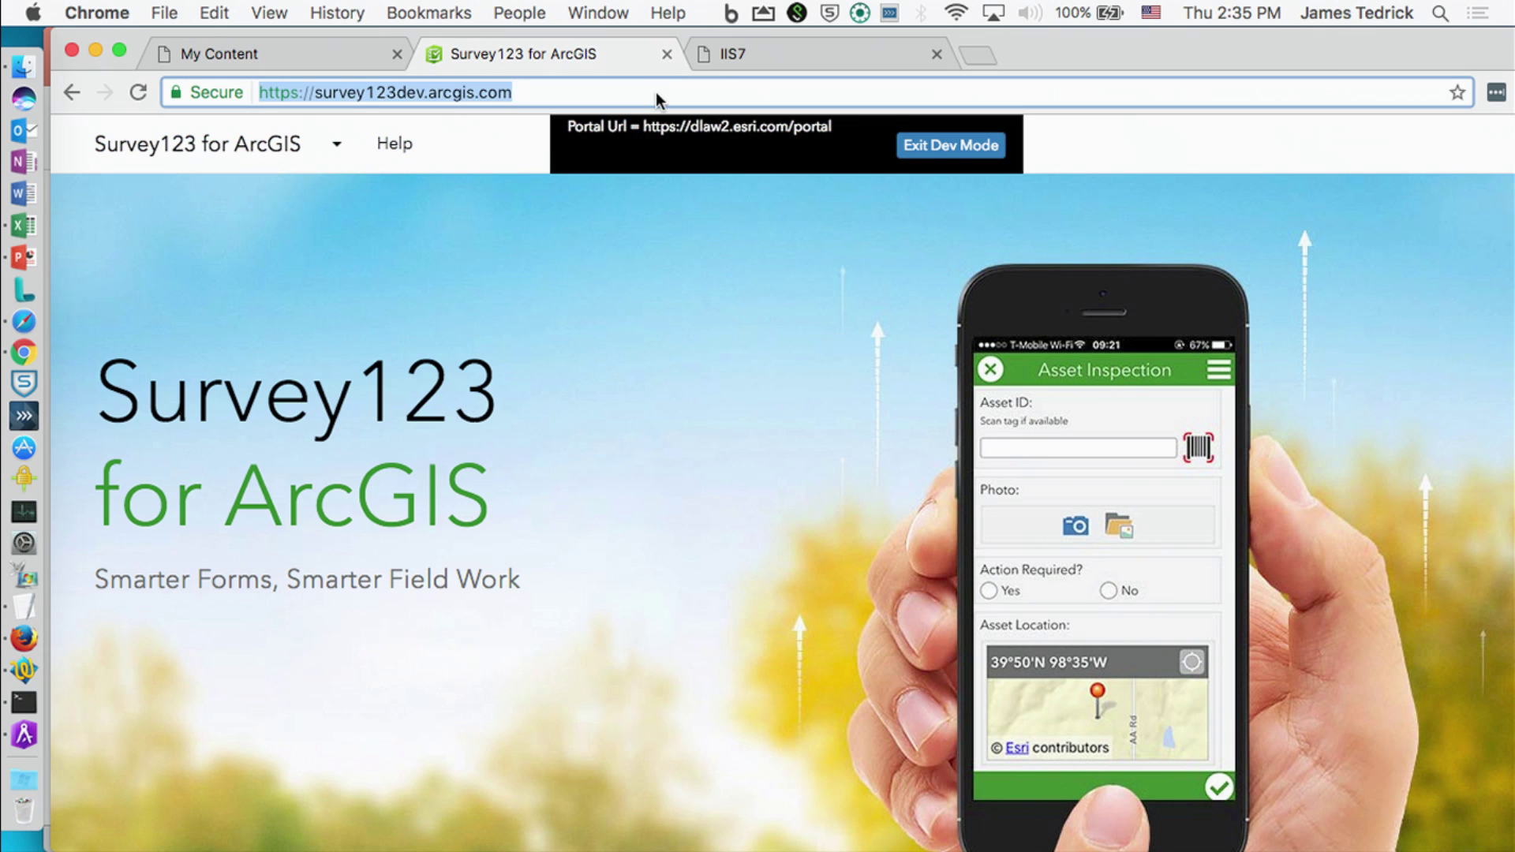
pyautogui.press('Right')
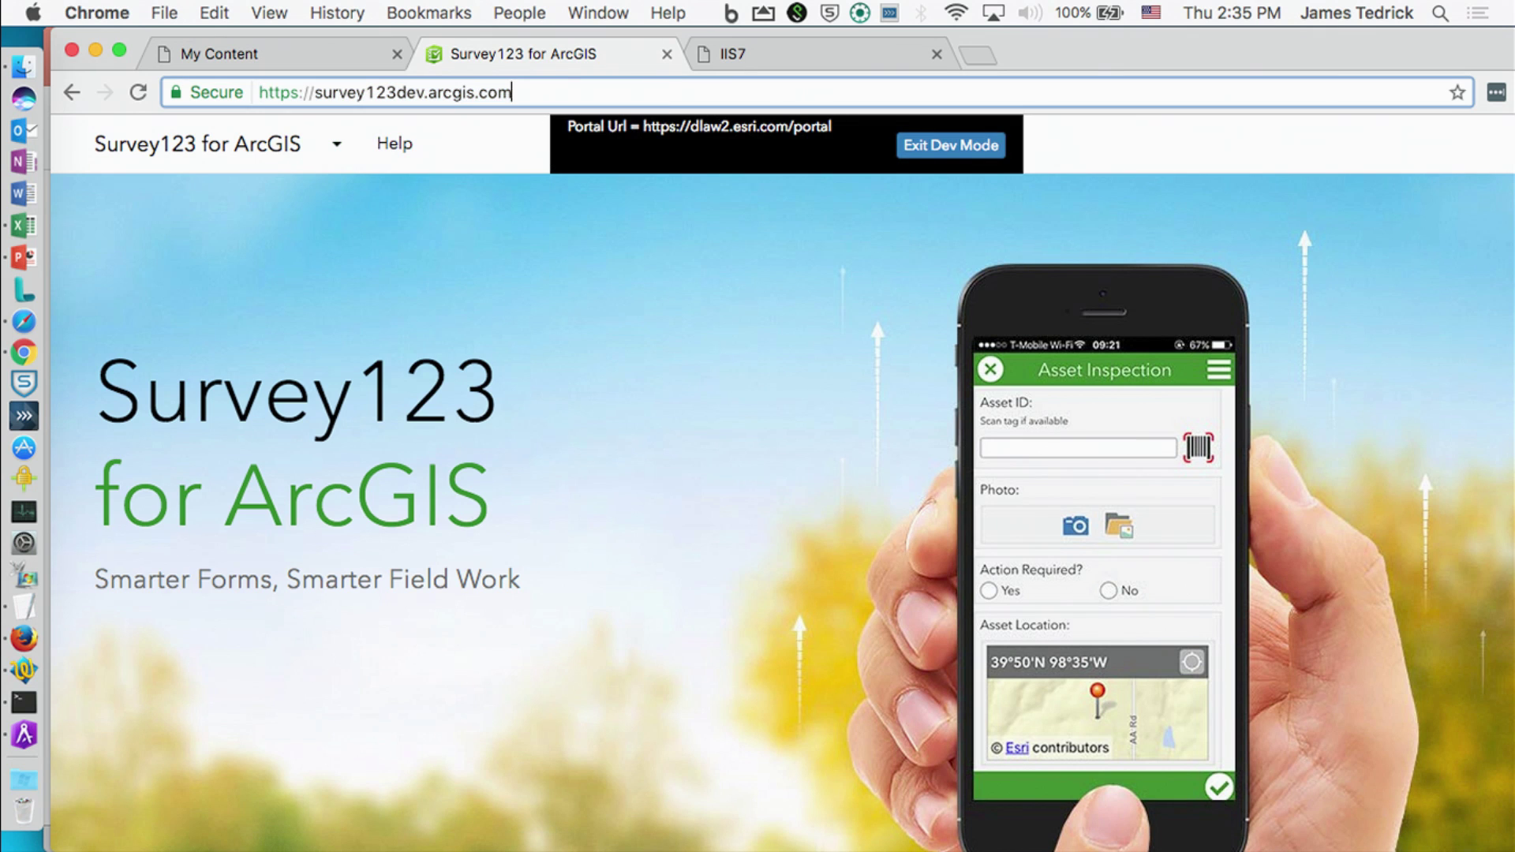
pyautogui.write('/?portalUrl=https://dlaw2.esri.com/portal')
pyautogui.press('Return')
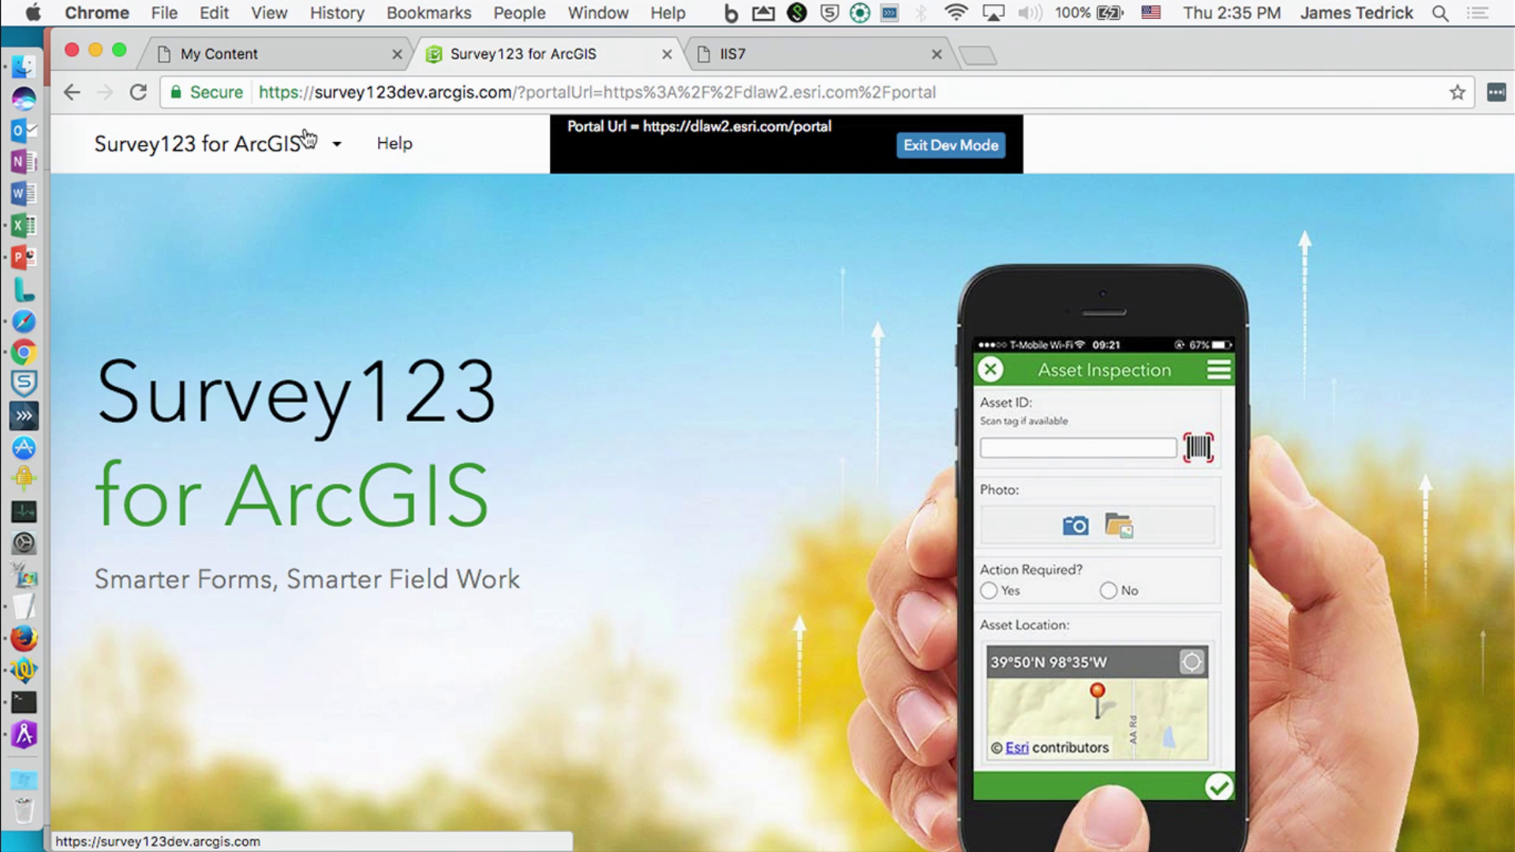
pyautogui.click(340, 145)
pyautogui.click(465, 130)
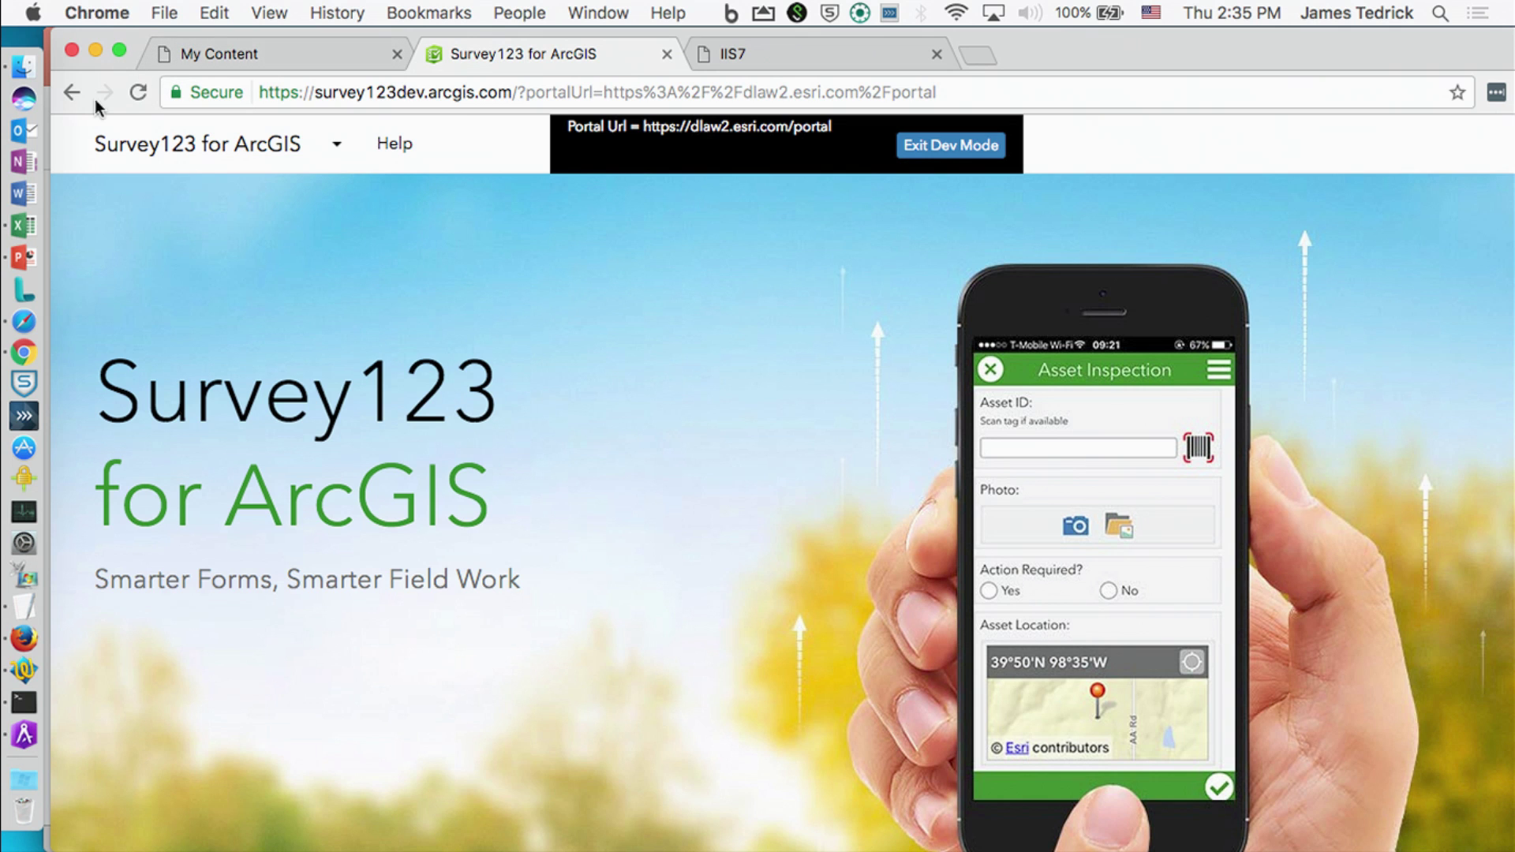
pyautogui.click(118, 13)
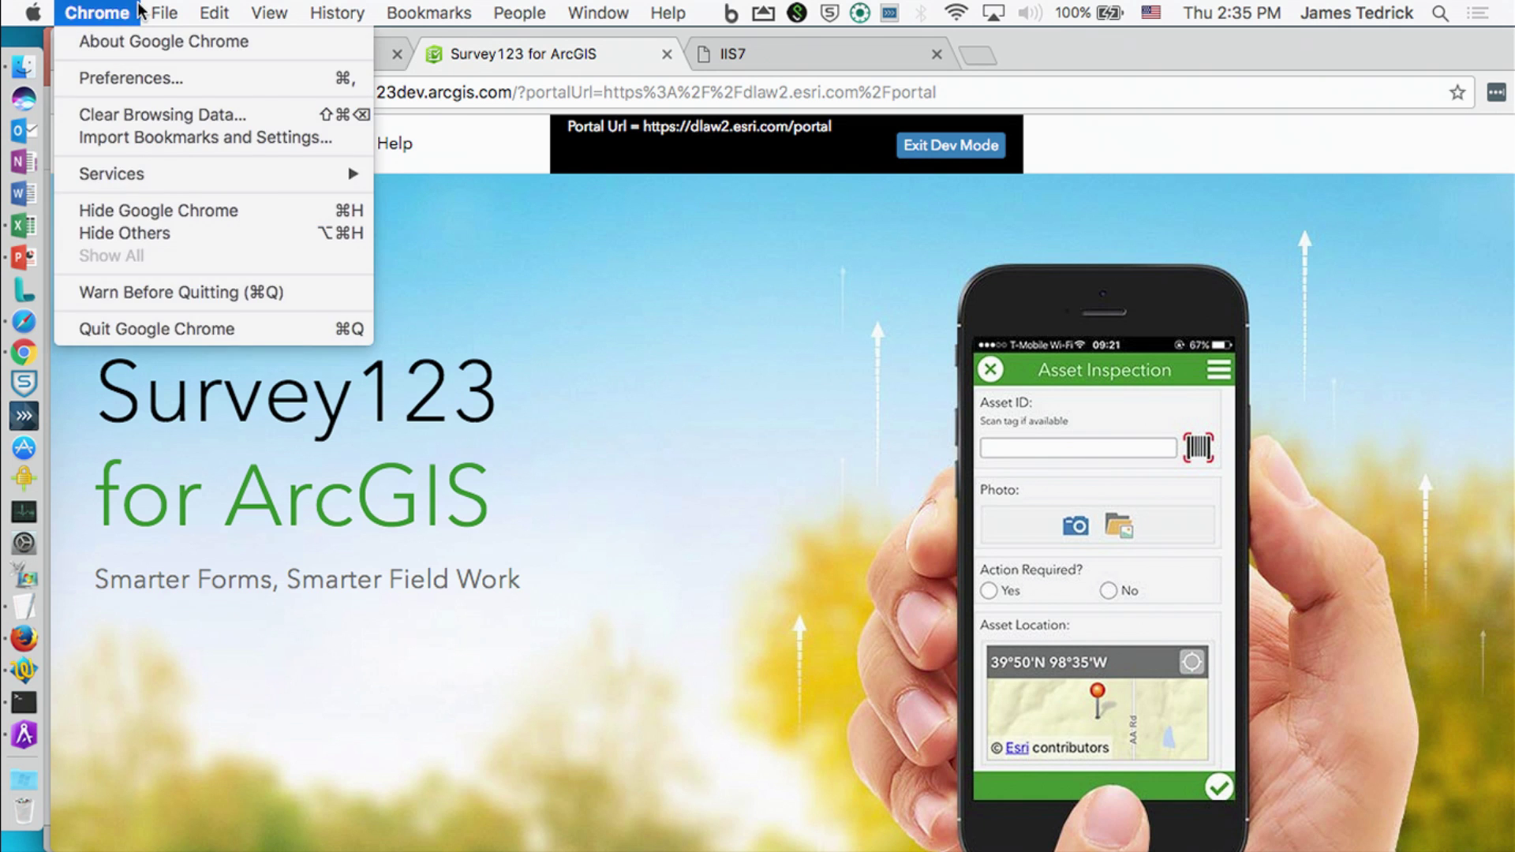
pyautogui.click(201, 92)
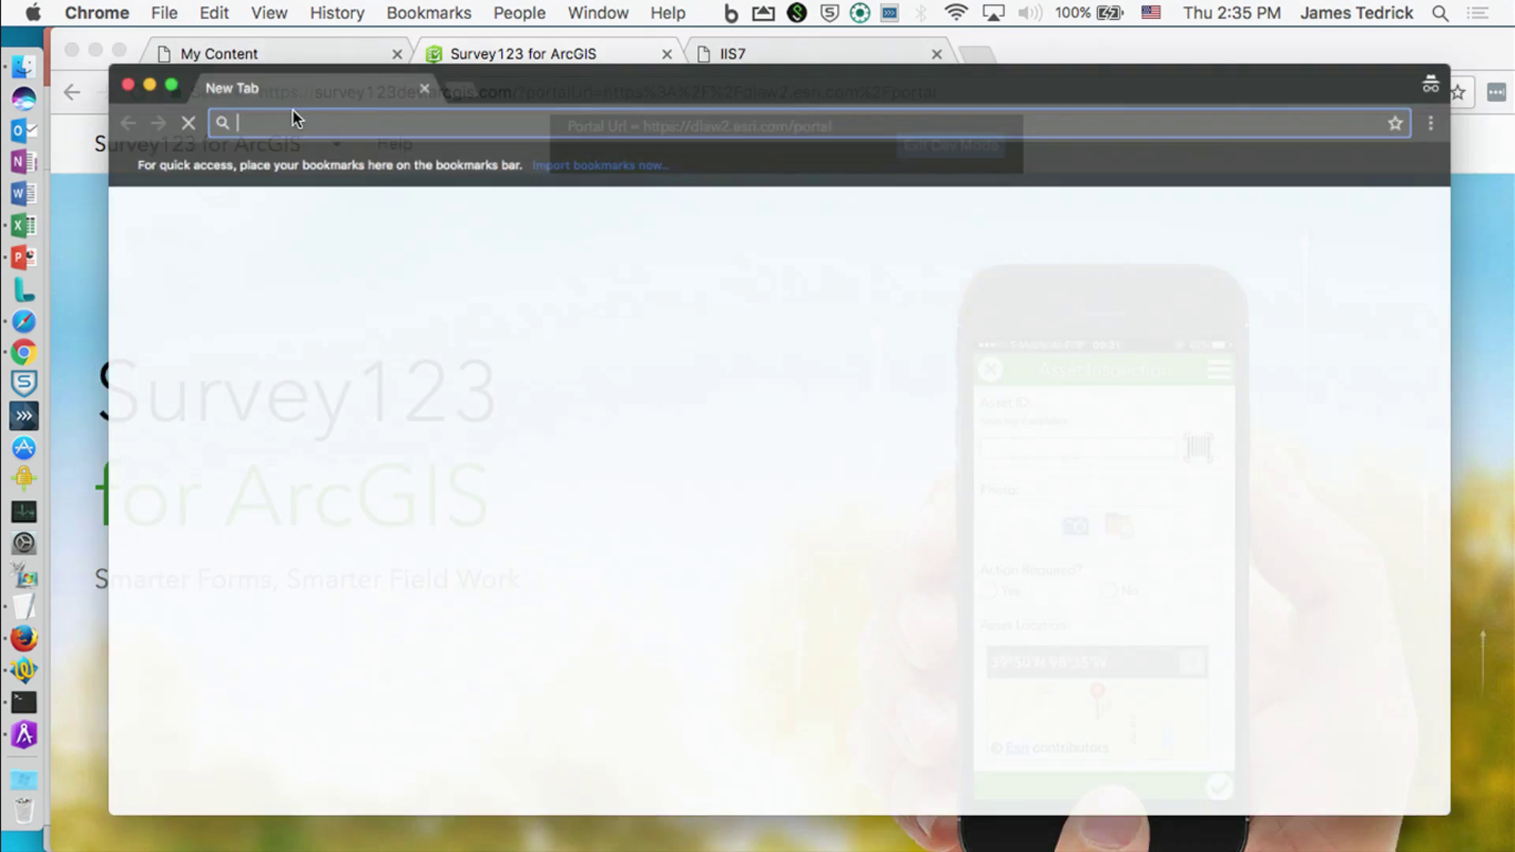
pyautogui.write('?portalUrl=https://dlaw2.esri.com/portal')
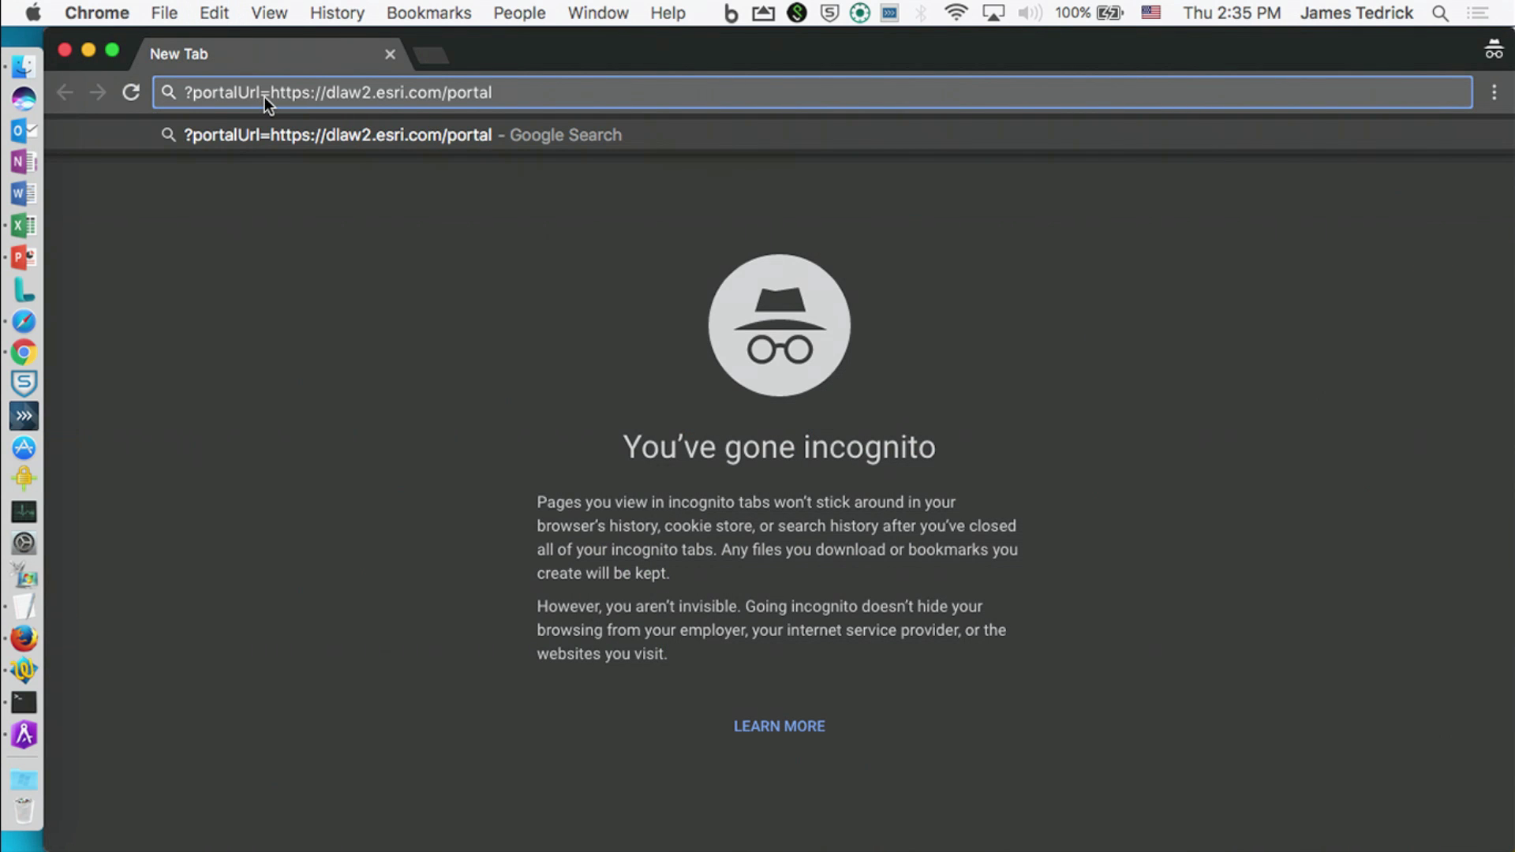
pyautogui.click(184, 92)
pyautogui.write('https://')
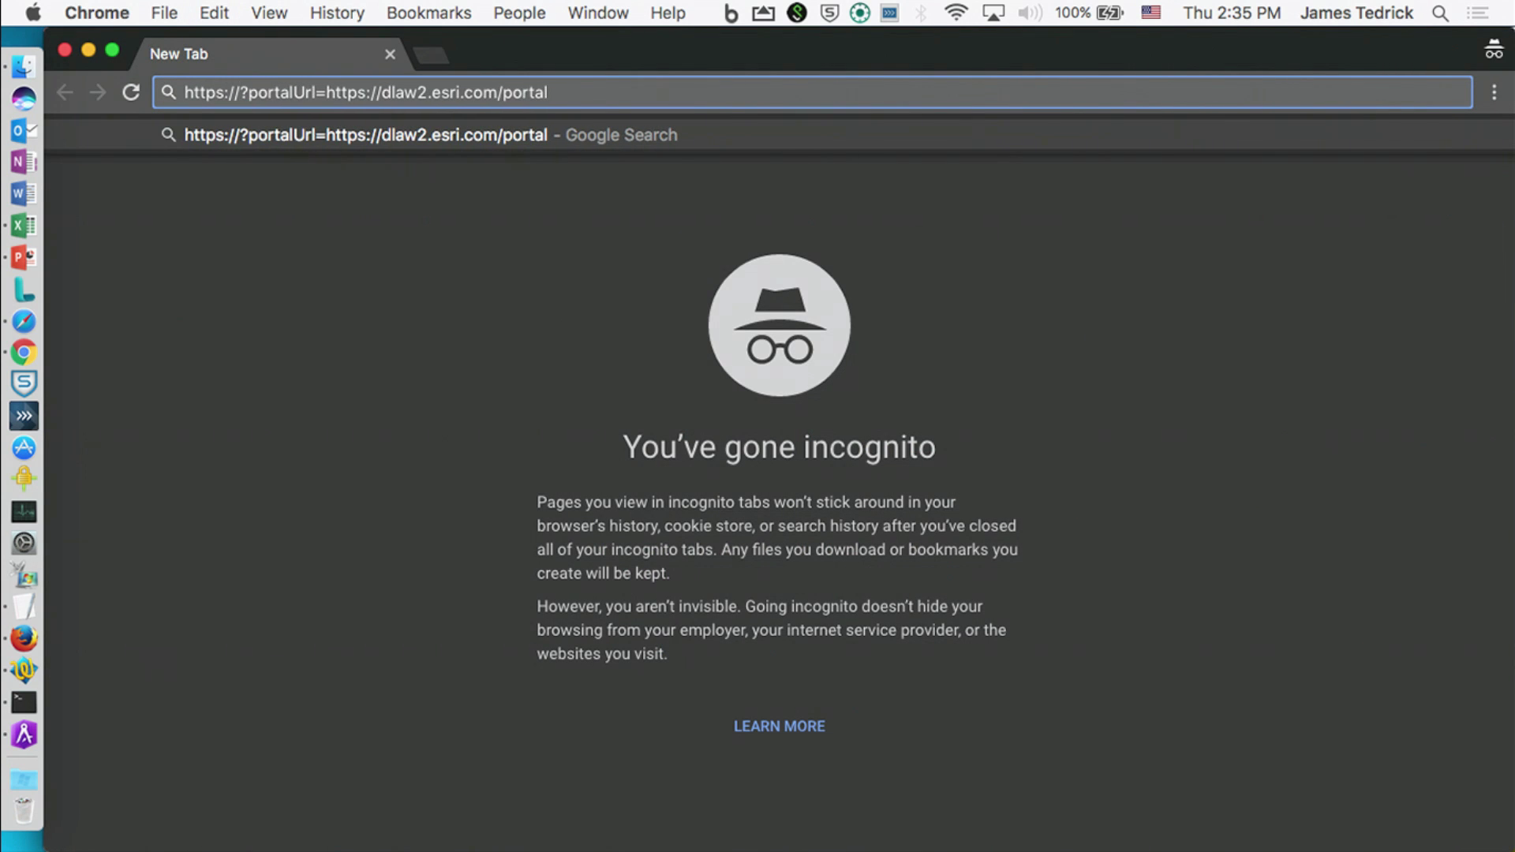
pyautogui.write('survey123dev')
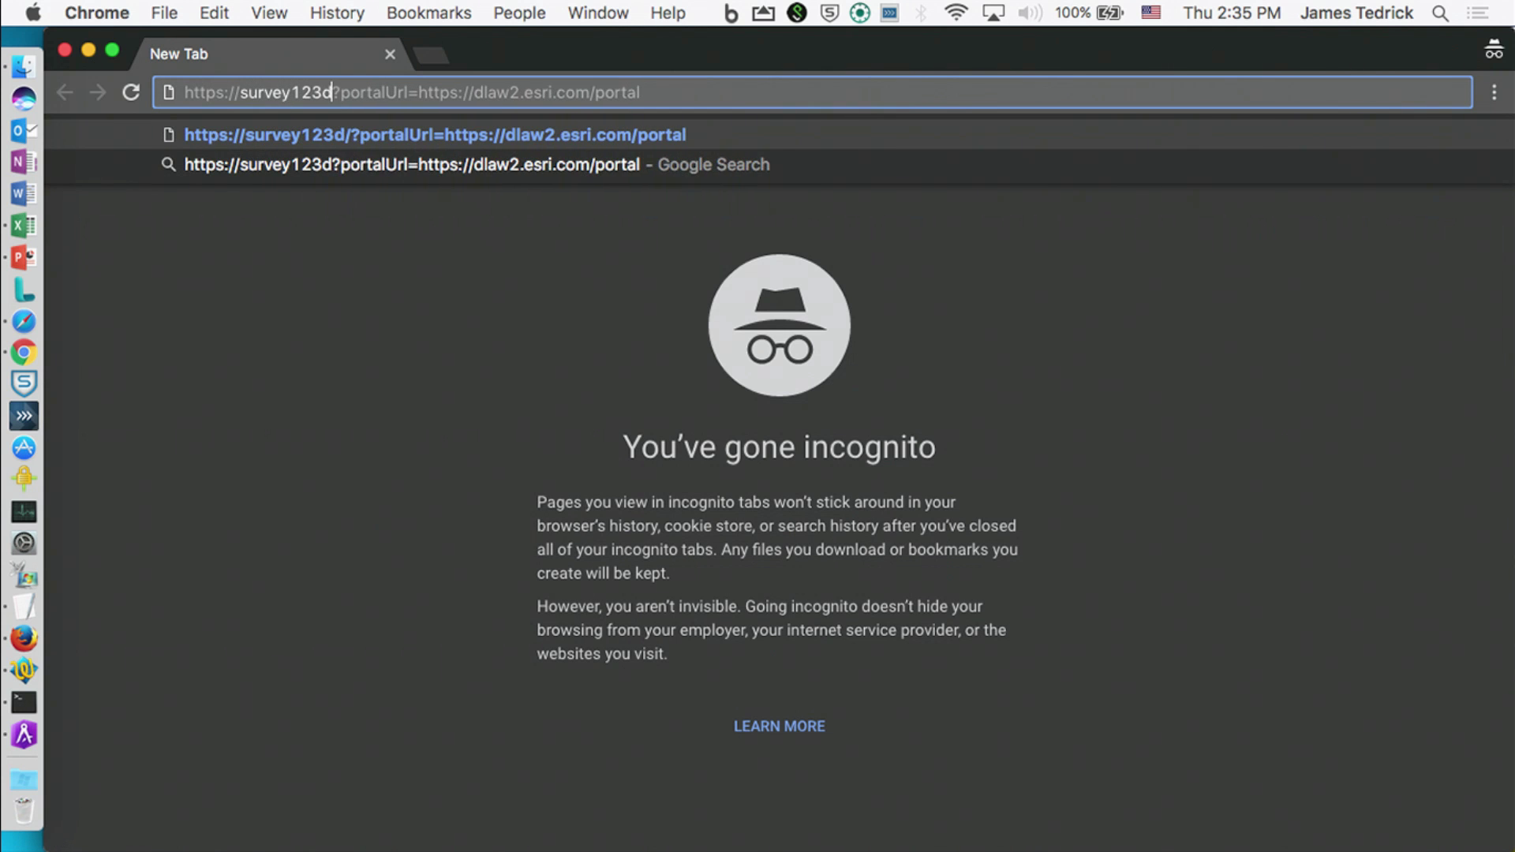
pyautogui.write('.arcgis.com')
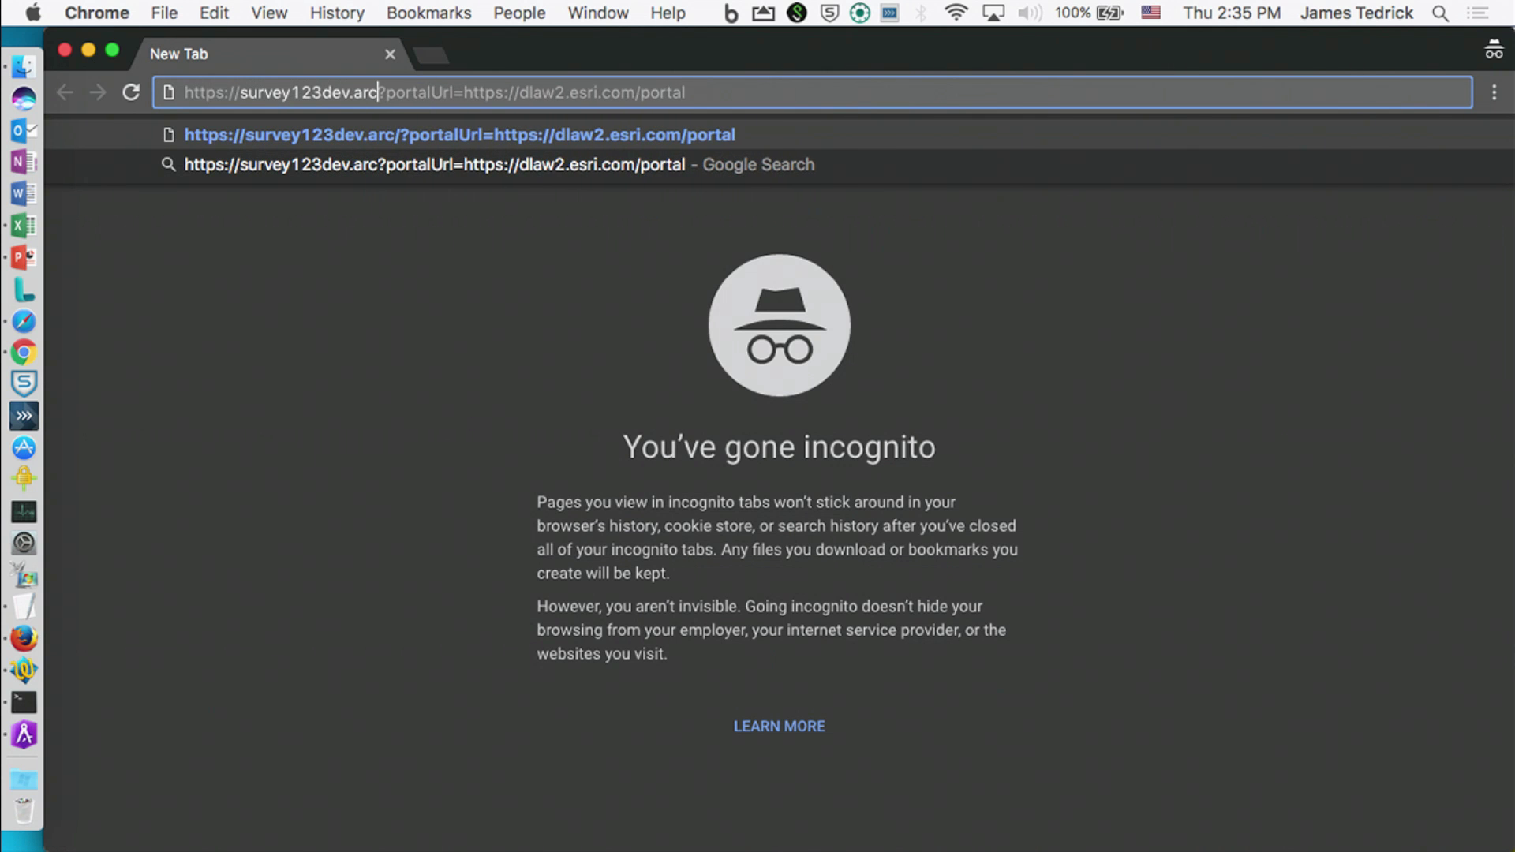
pyautogui.write('/')
pyautogui.press('Return')
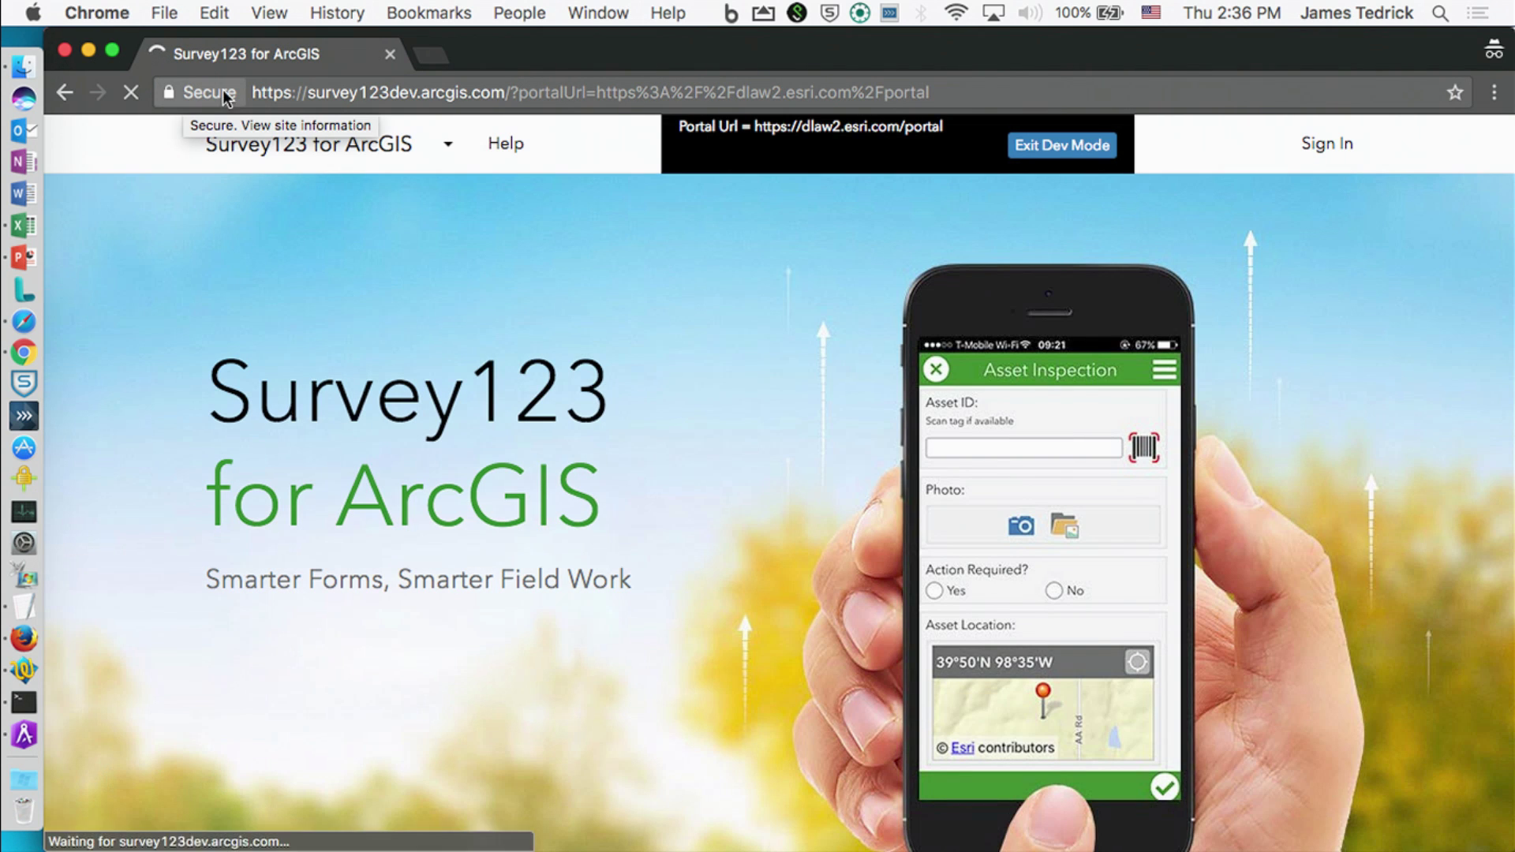
pyautogui.click(1342, 142)
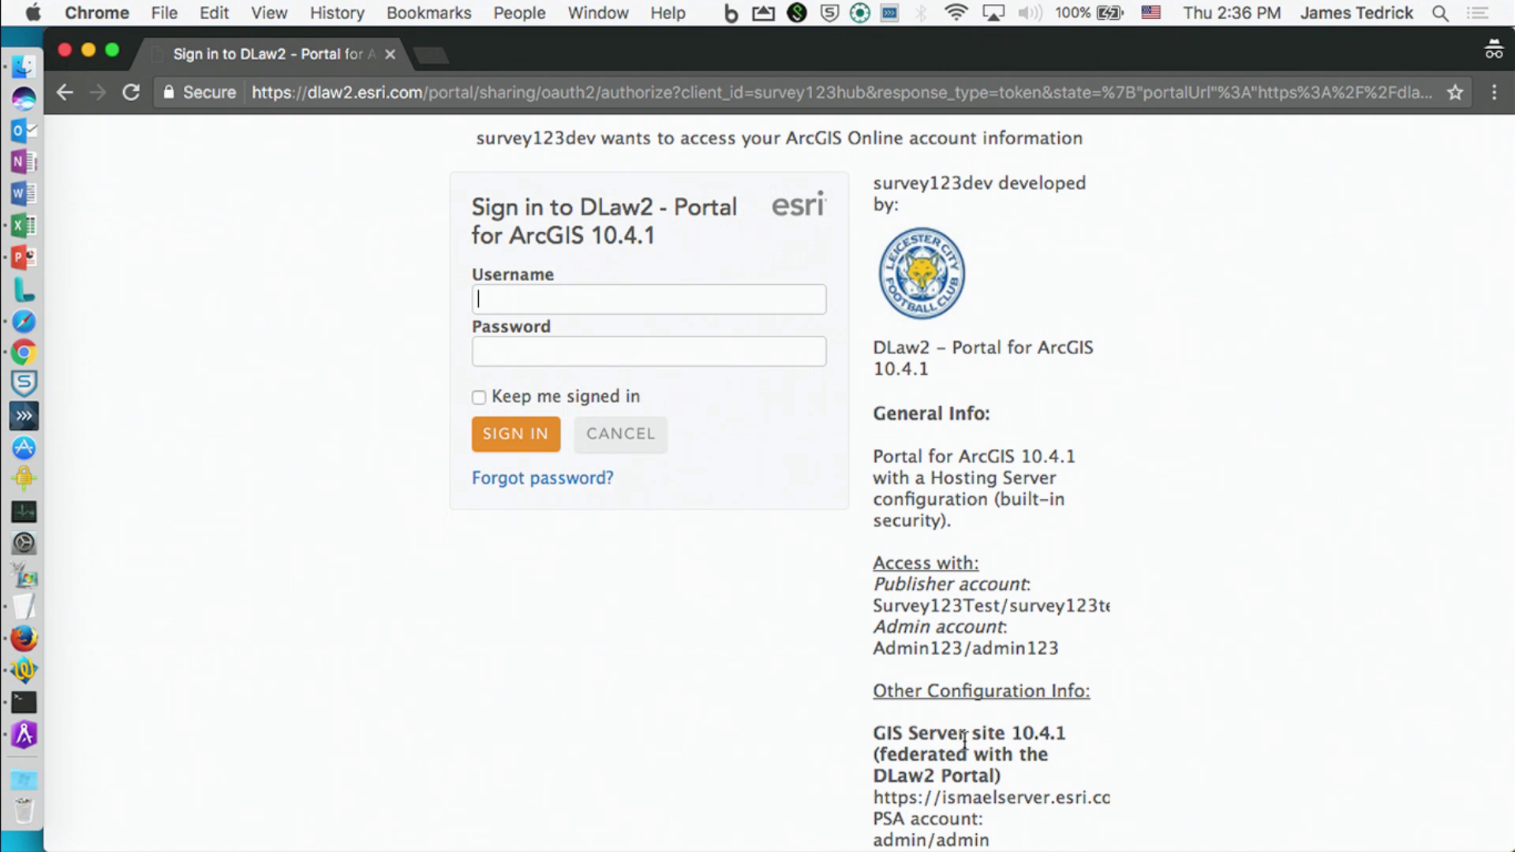
# Step: Enter the portal username and submit the DLaw2 portal sign-in
pyautogui.press('Return')
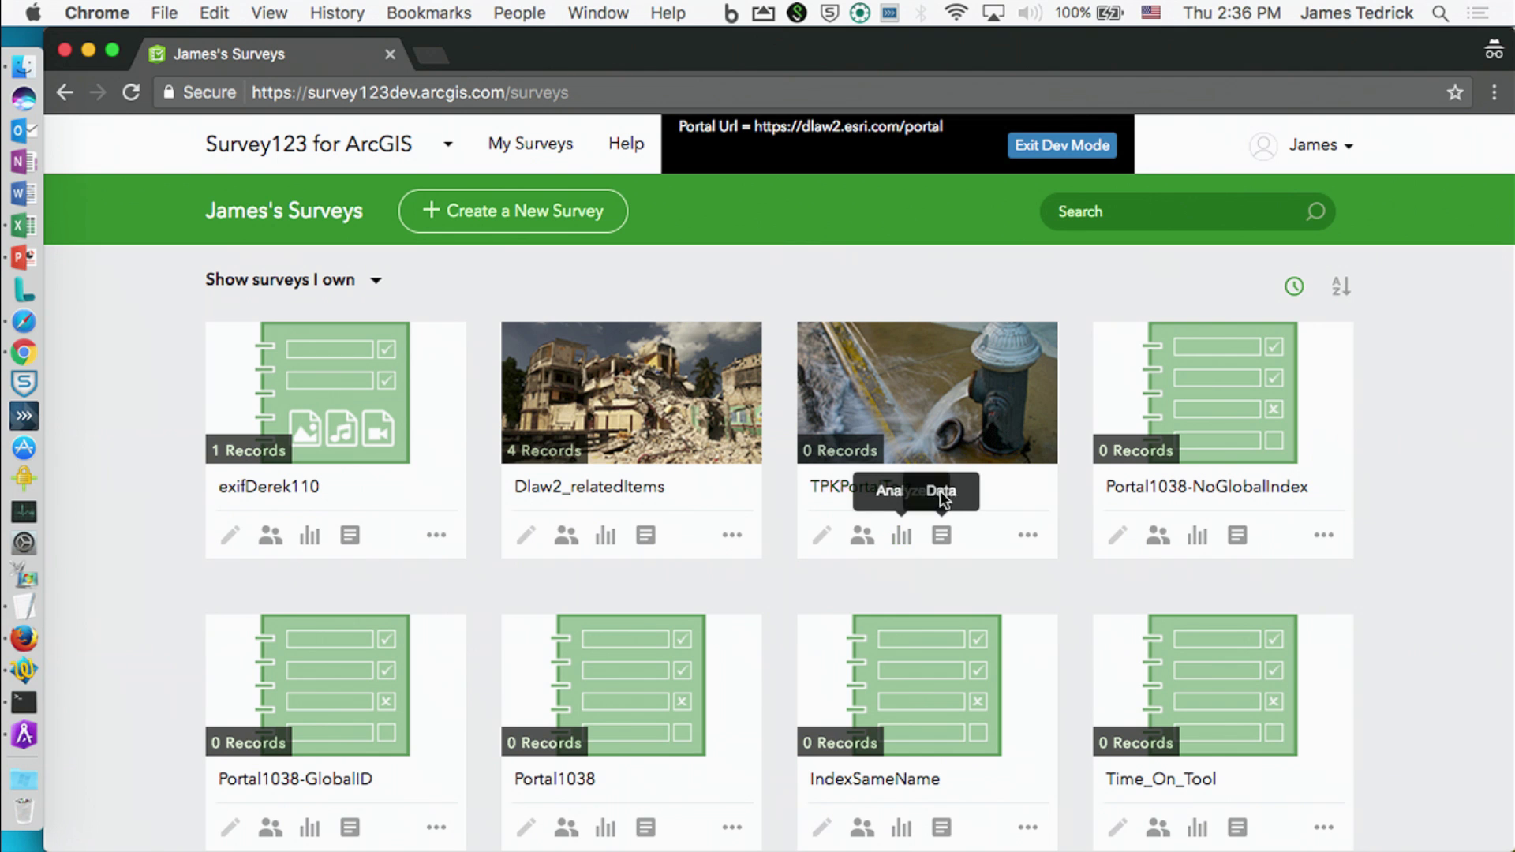
pyautogui.scroll(-5, 763, 506)
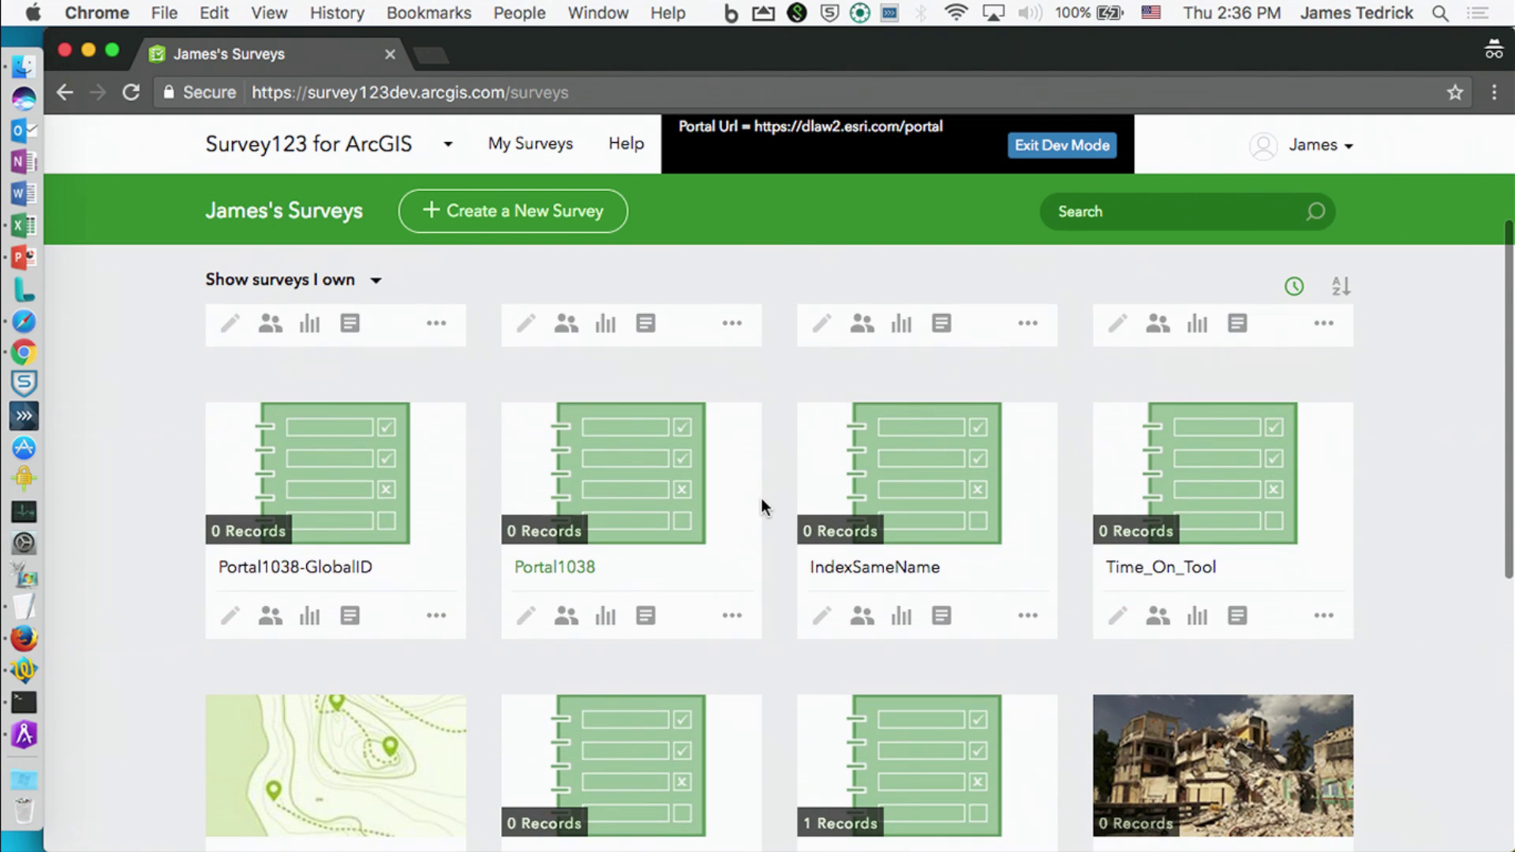
pyautogui.scroll(-5, 762, 507)
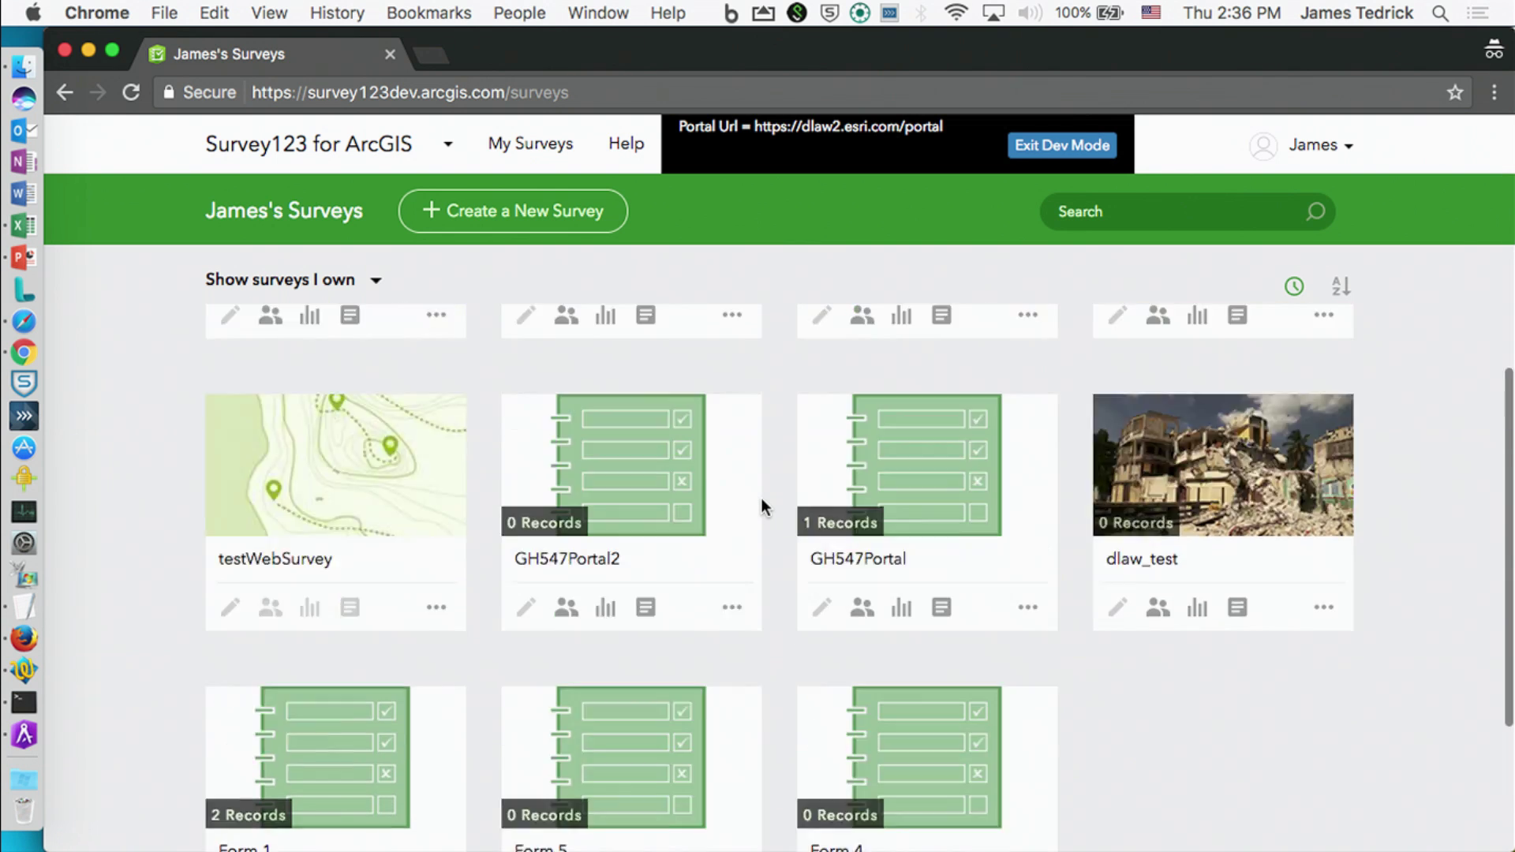
pyautogui.scroll(10, 763, 507)
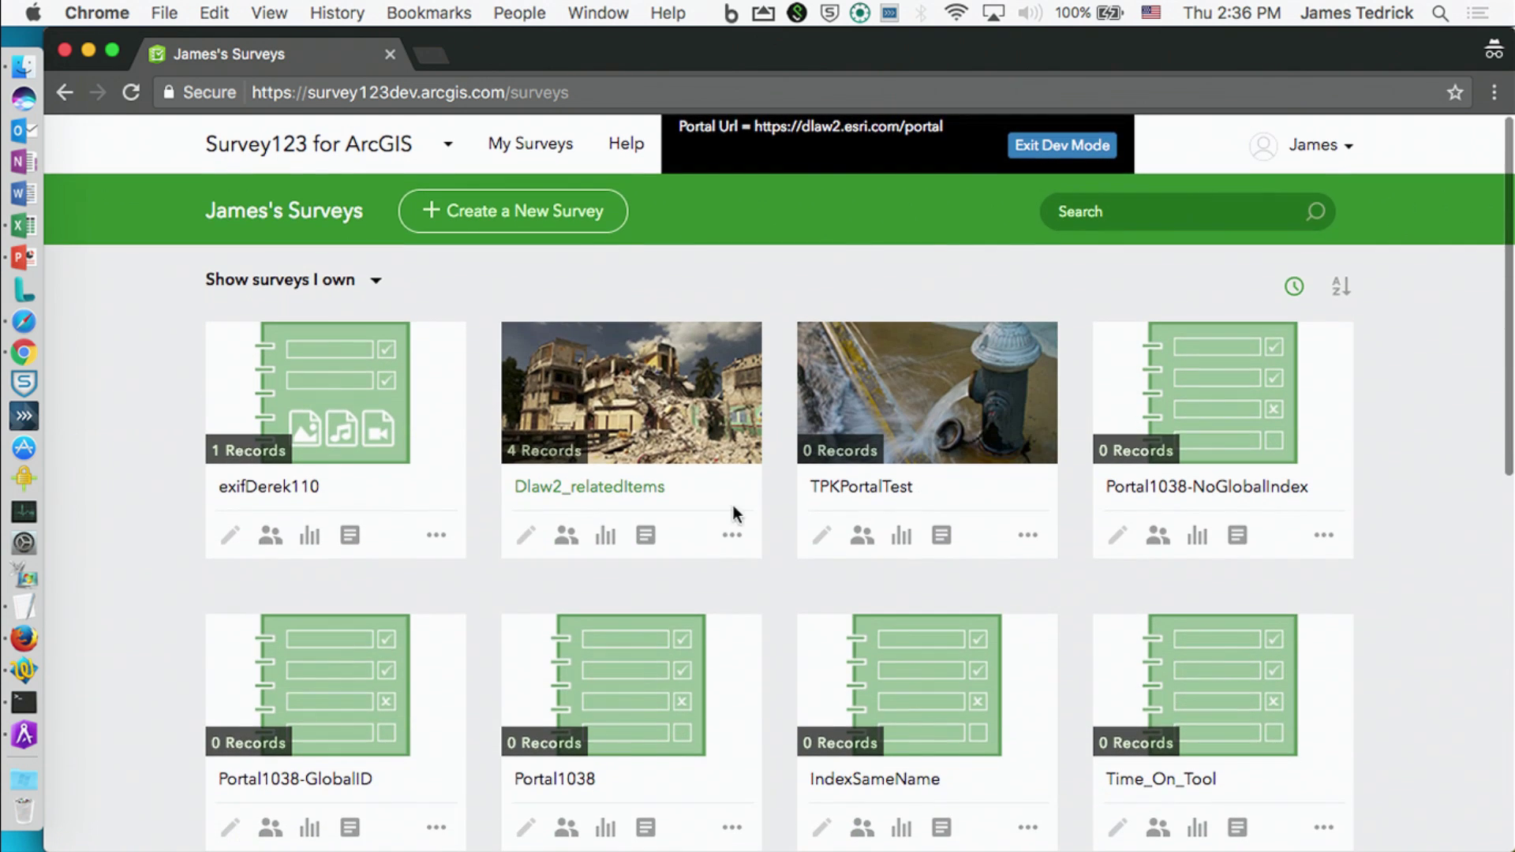
pyautogui.click(650, 535)
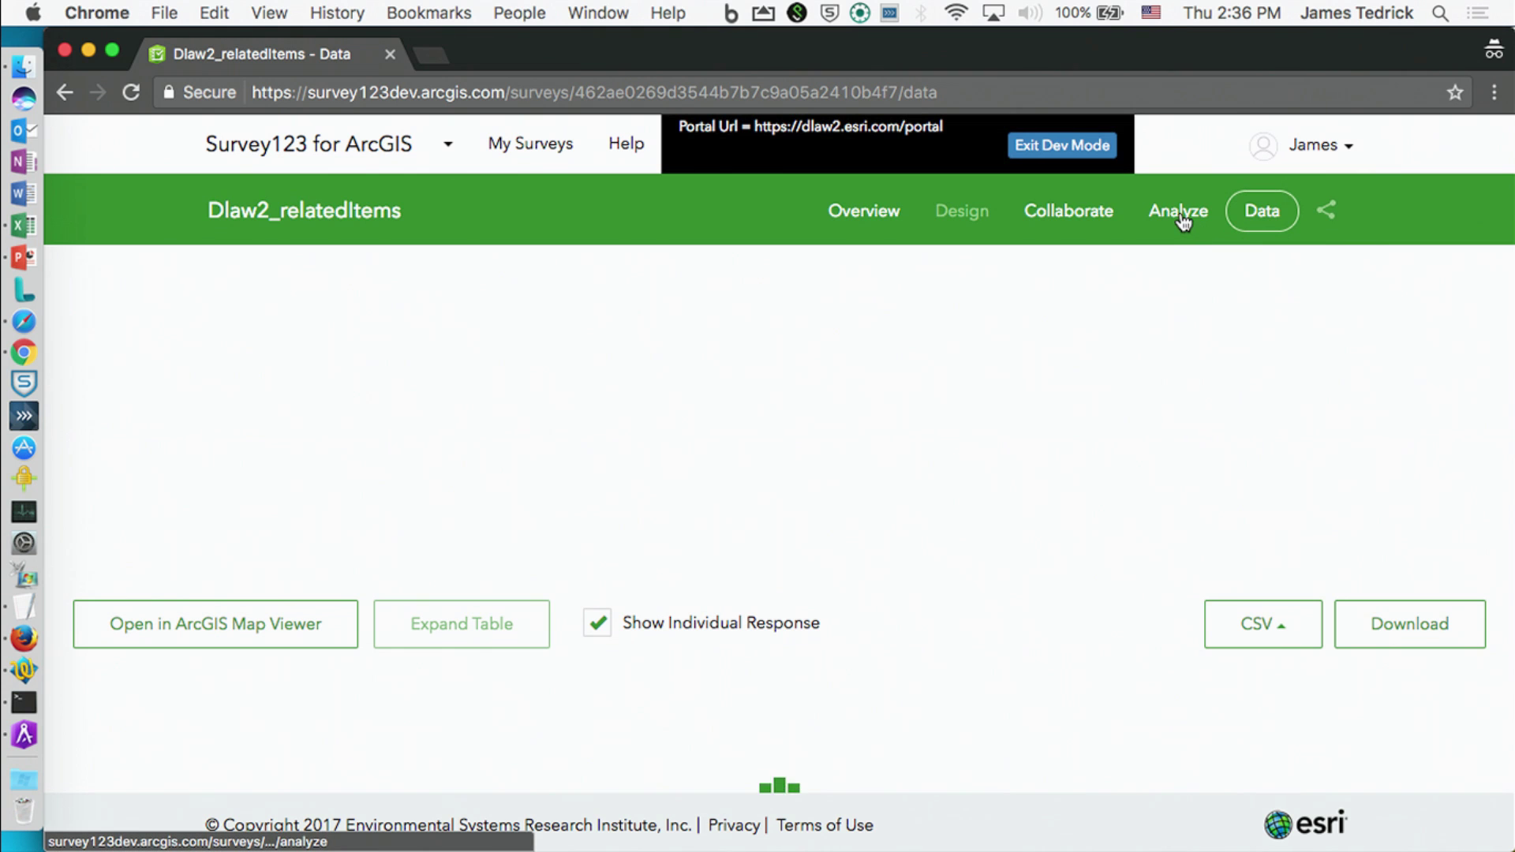
pyautogui.click(1182, 221)
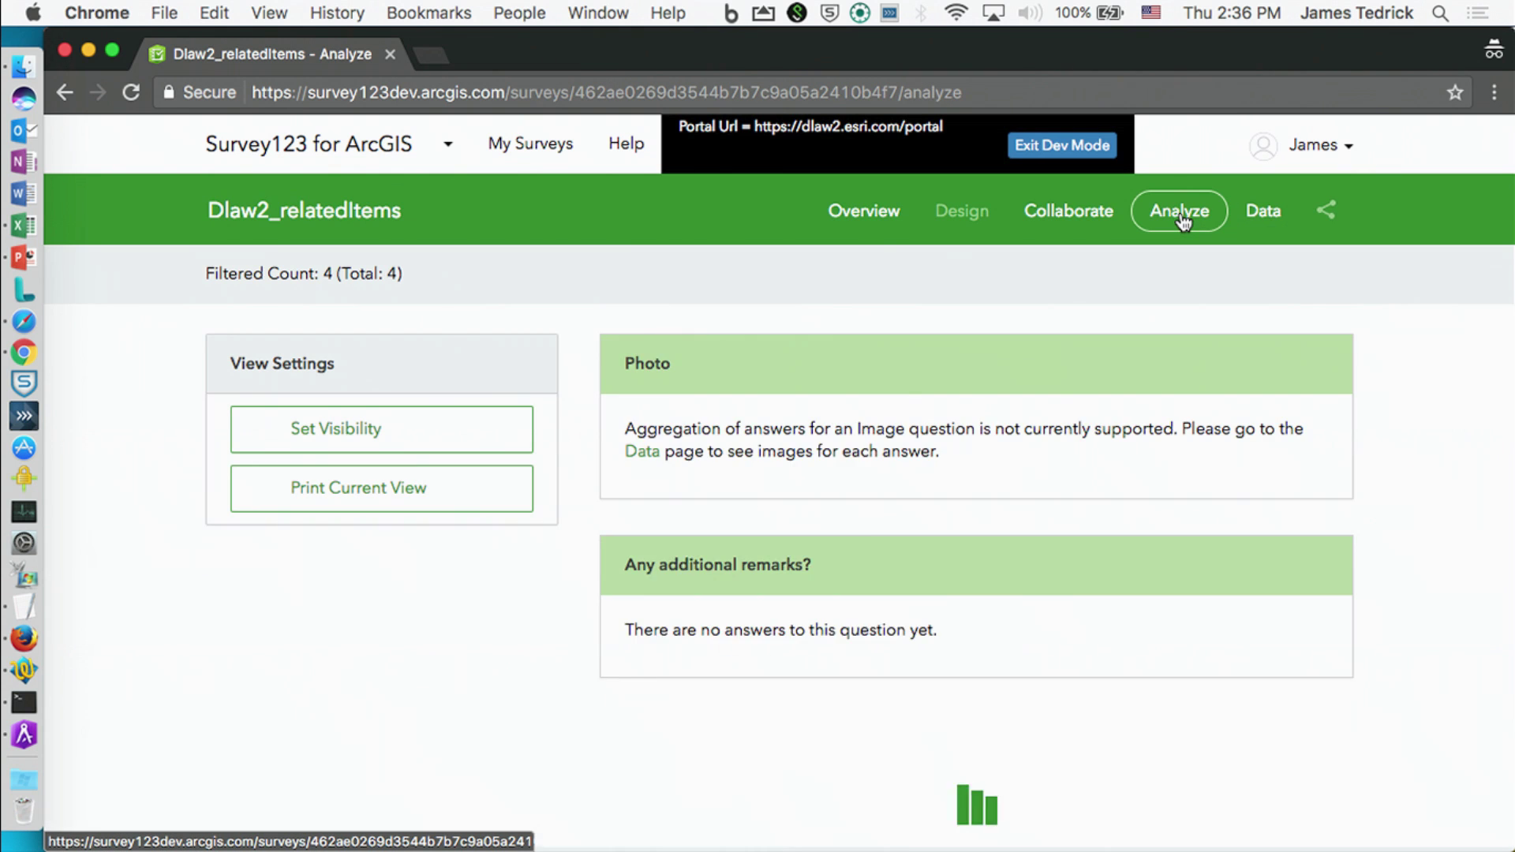
pyautogui.click(1265, 219)
pyautogui.click(522, 150)
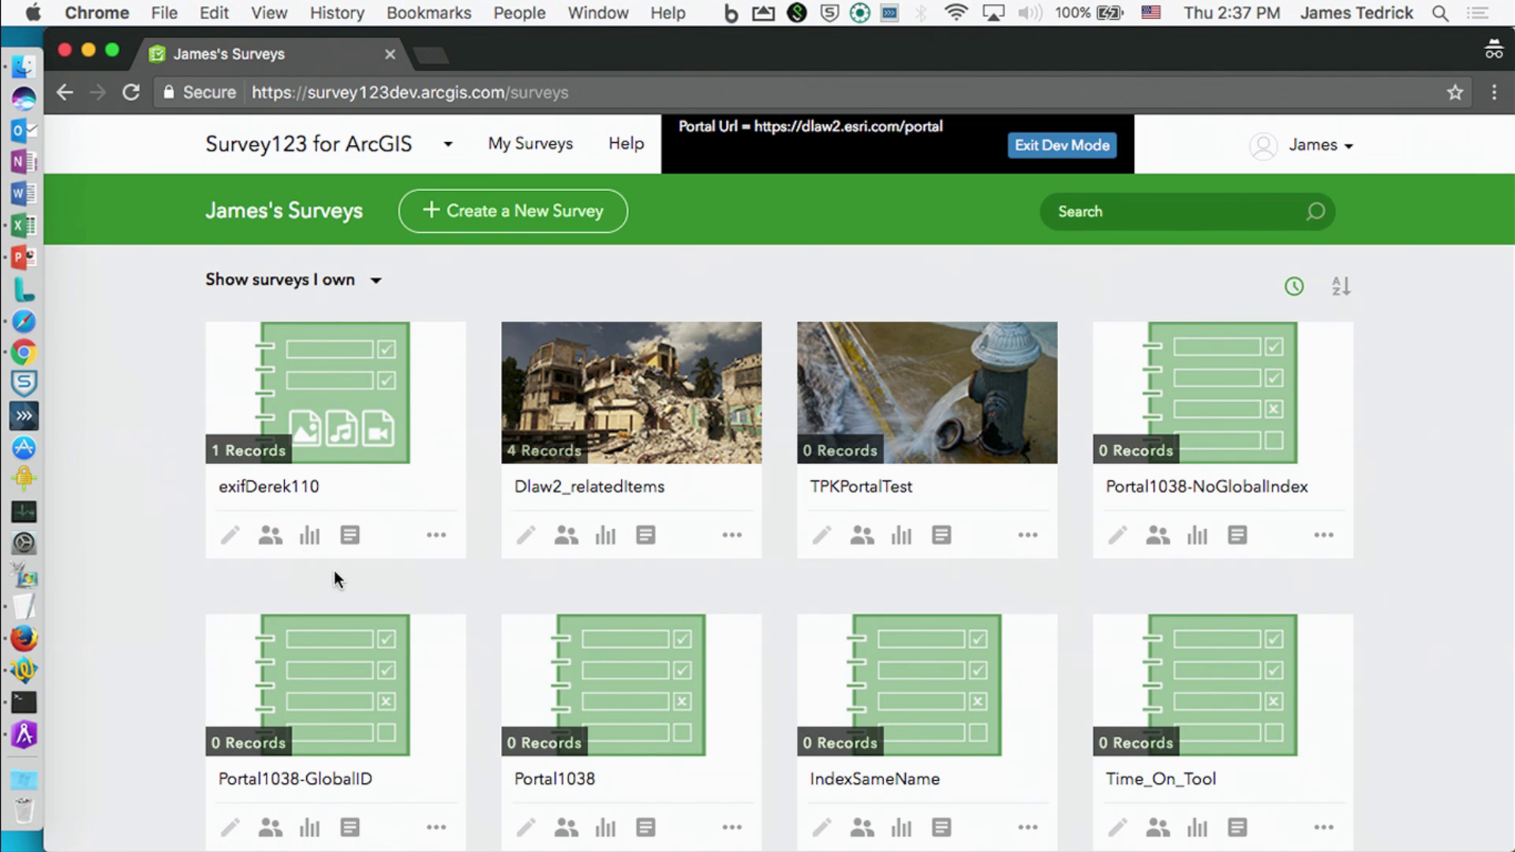
pyautogui.click(349, 535)
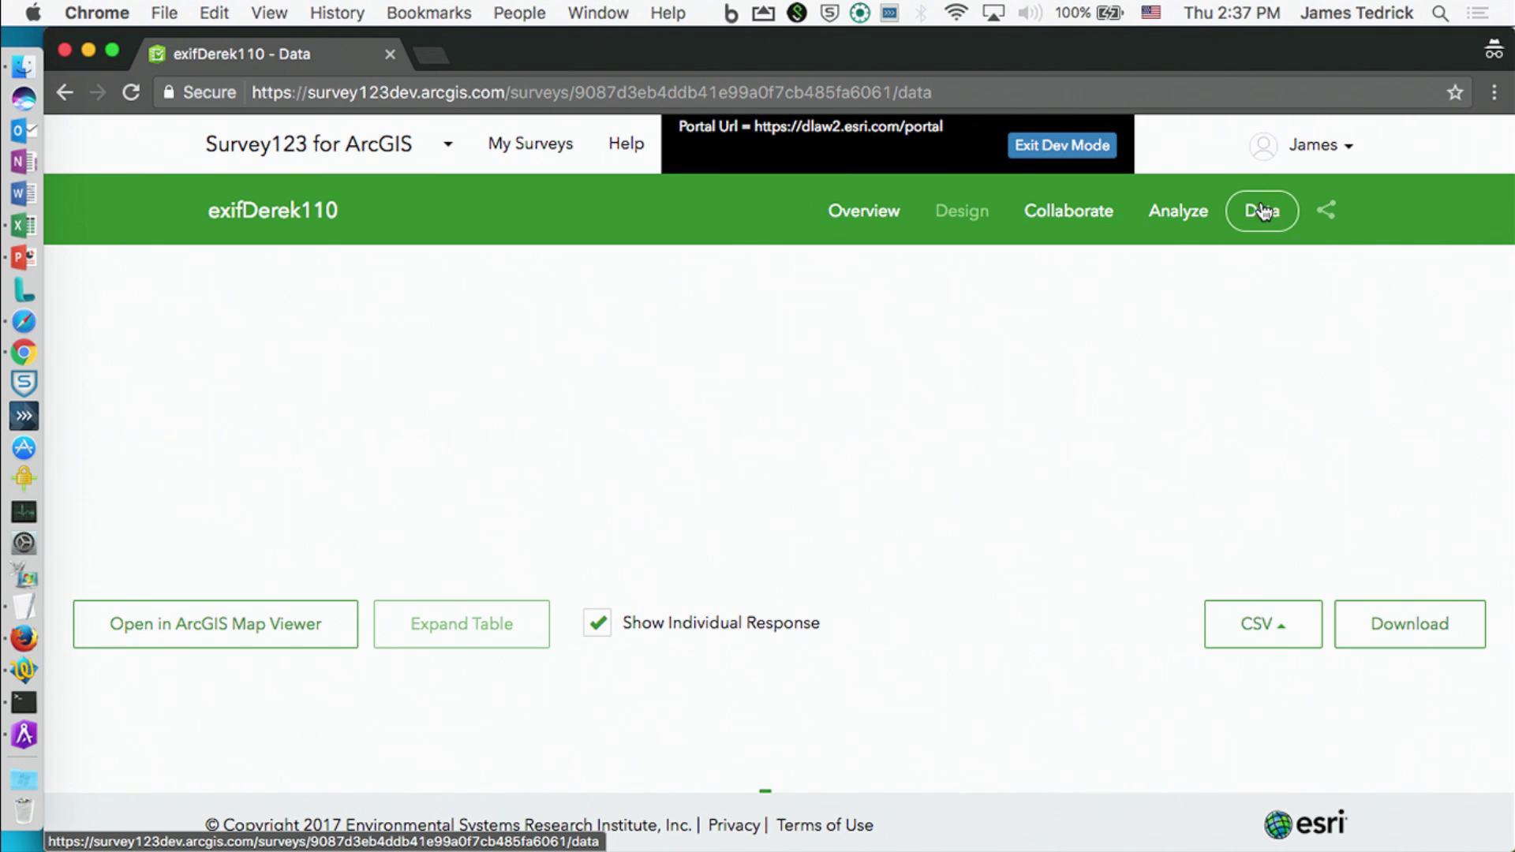
# Step: Return to exifDerek110's overview, then delete 'dev' from the address to load survey123.arcgis.com
pyautogui.click(865, 211)
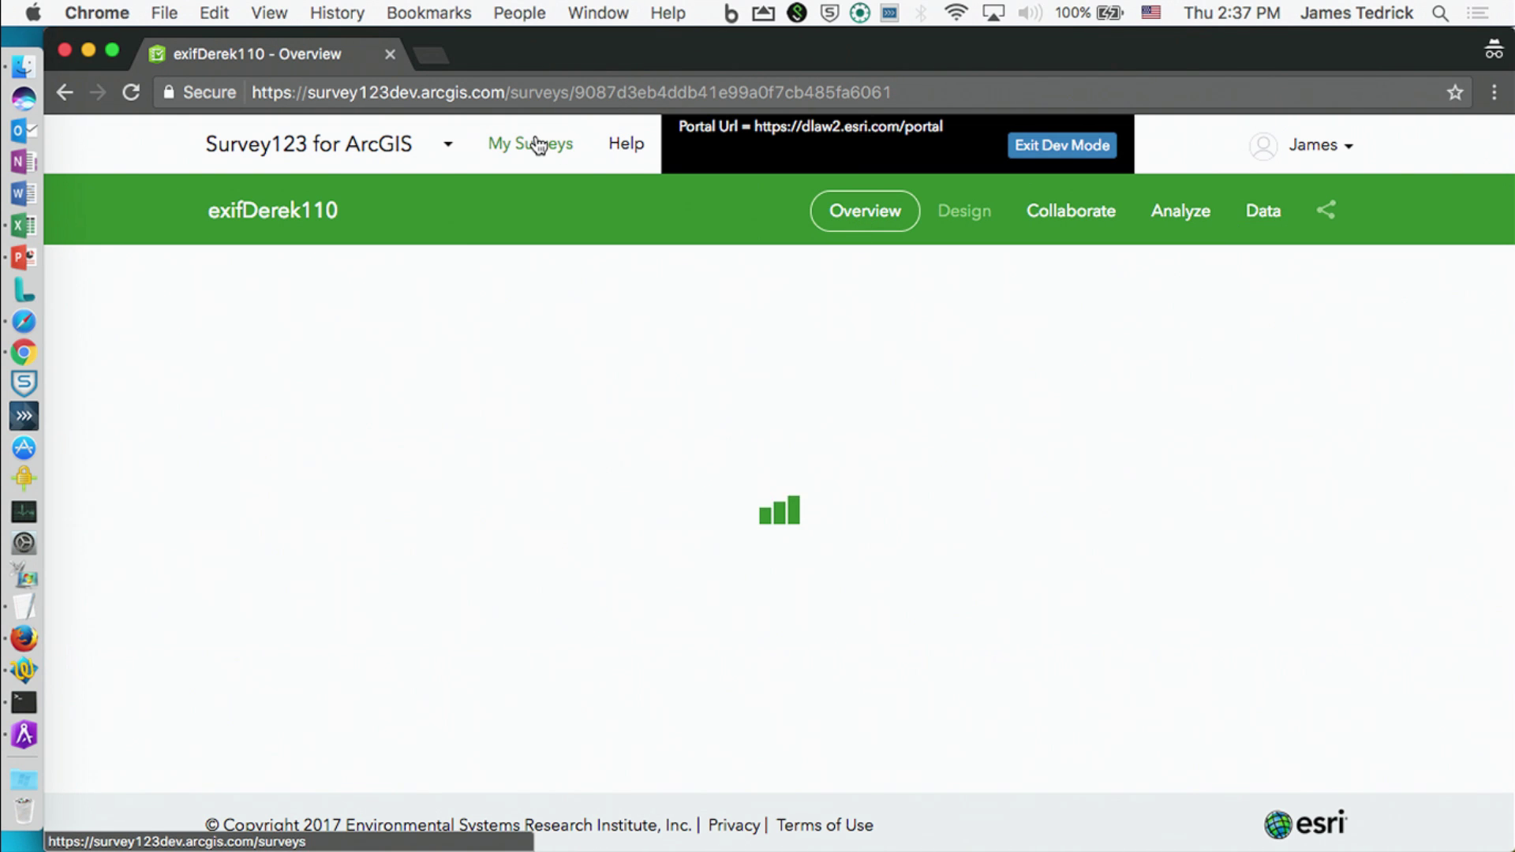
pyautogui.click(413, 93)
pyautogui.click(413, 93)
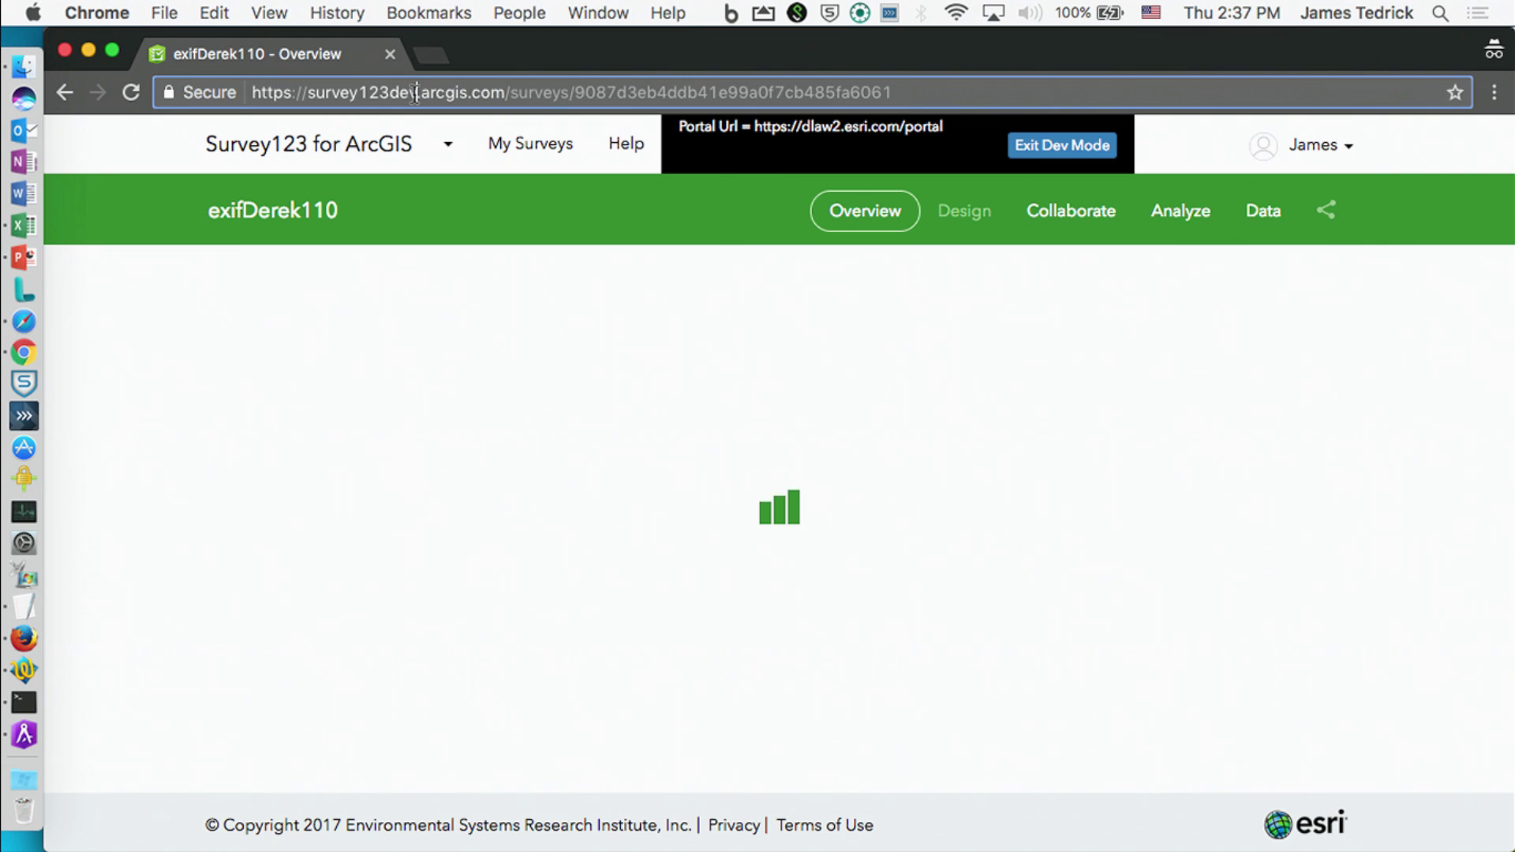
pyautogui.press('BackSpace')
pyautogui.press('BackSpace')
pyautogui.press('BackSpace')
pyautogui.press('Return')
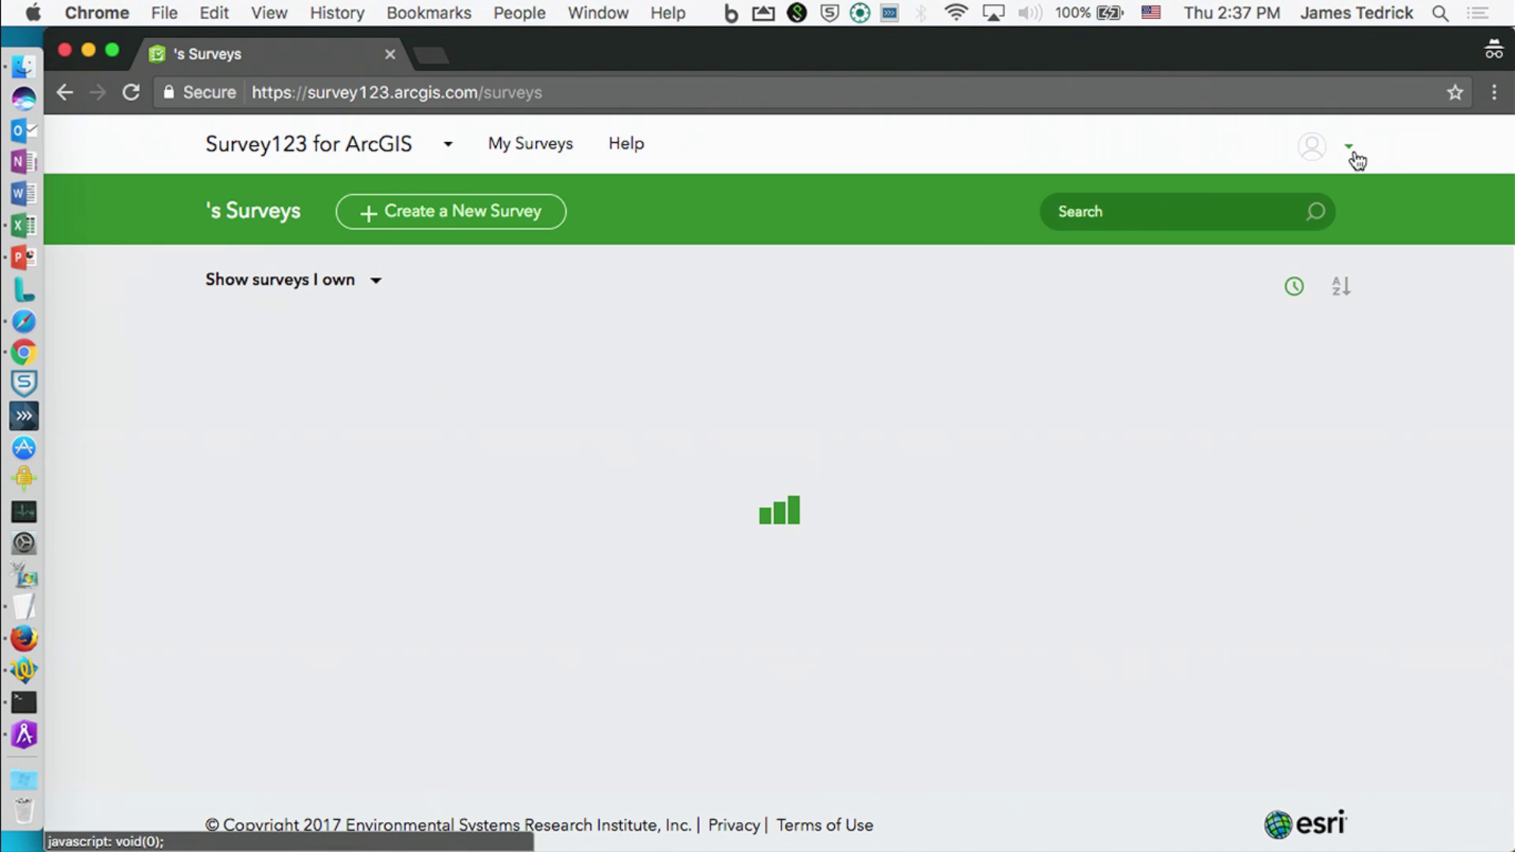
# Step: Reload the surveys page and sign out of the regular Survey123 site
pyautogui.click(1353, 148)
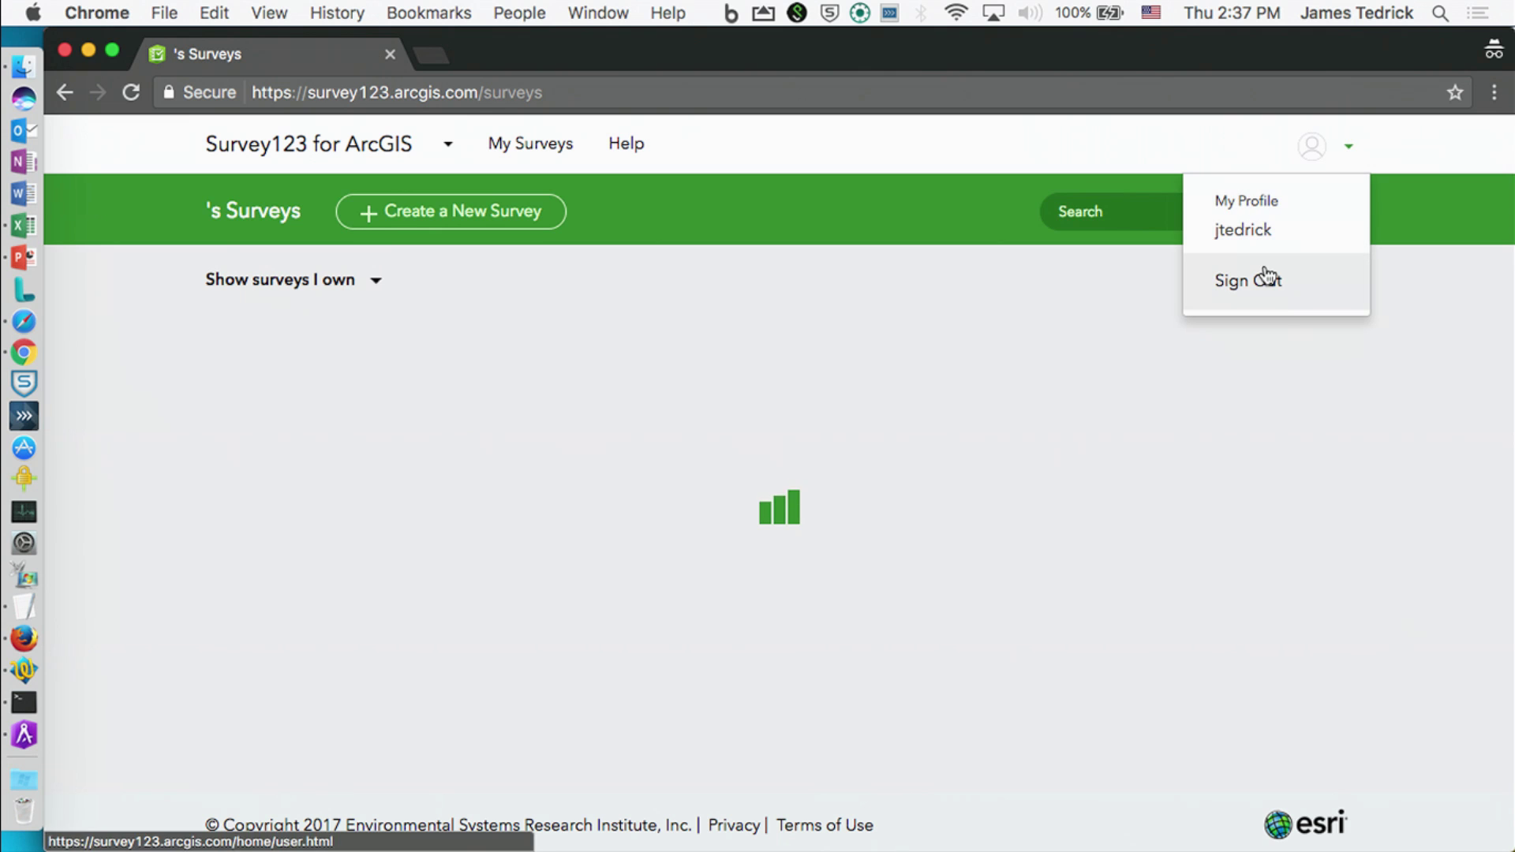
pyautogui.click(583, 91)
pyautogui.press('Return')
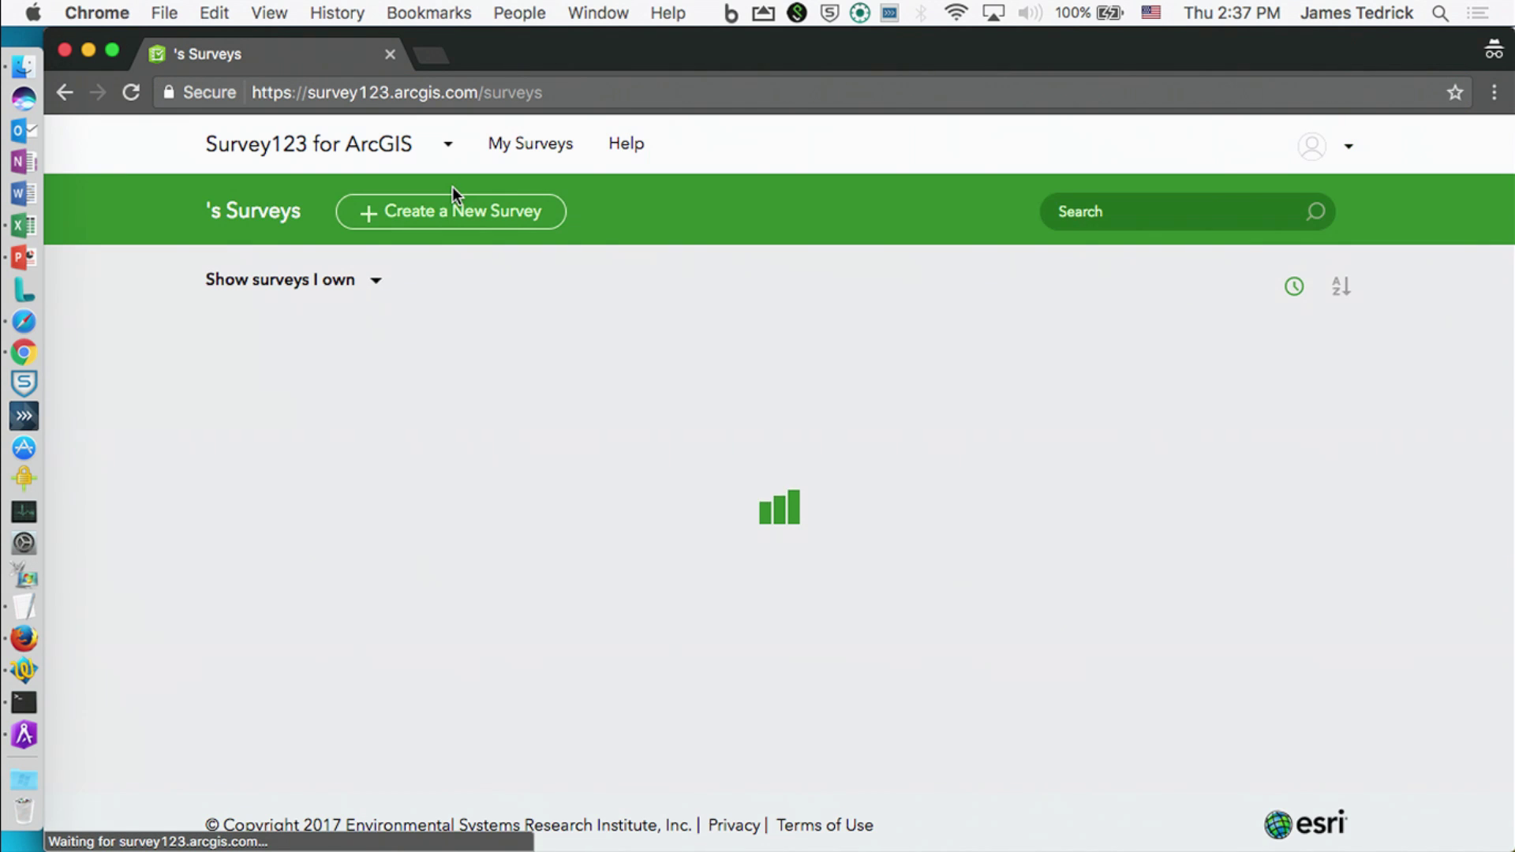
pyautogui.click(1356, 151)
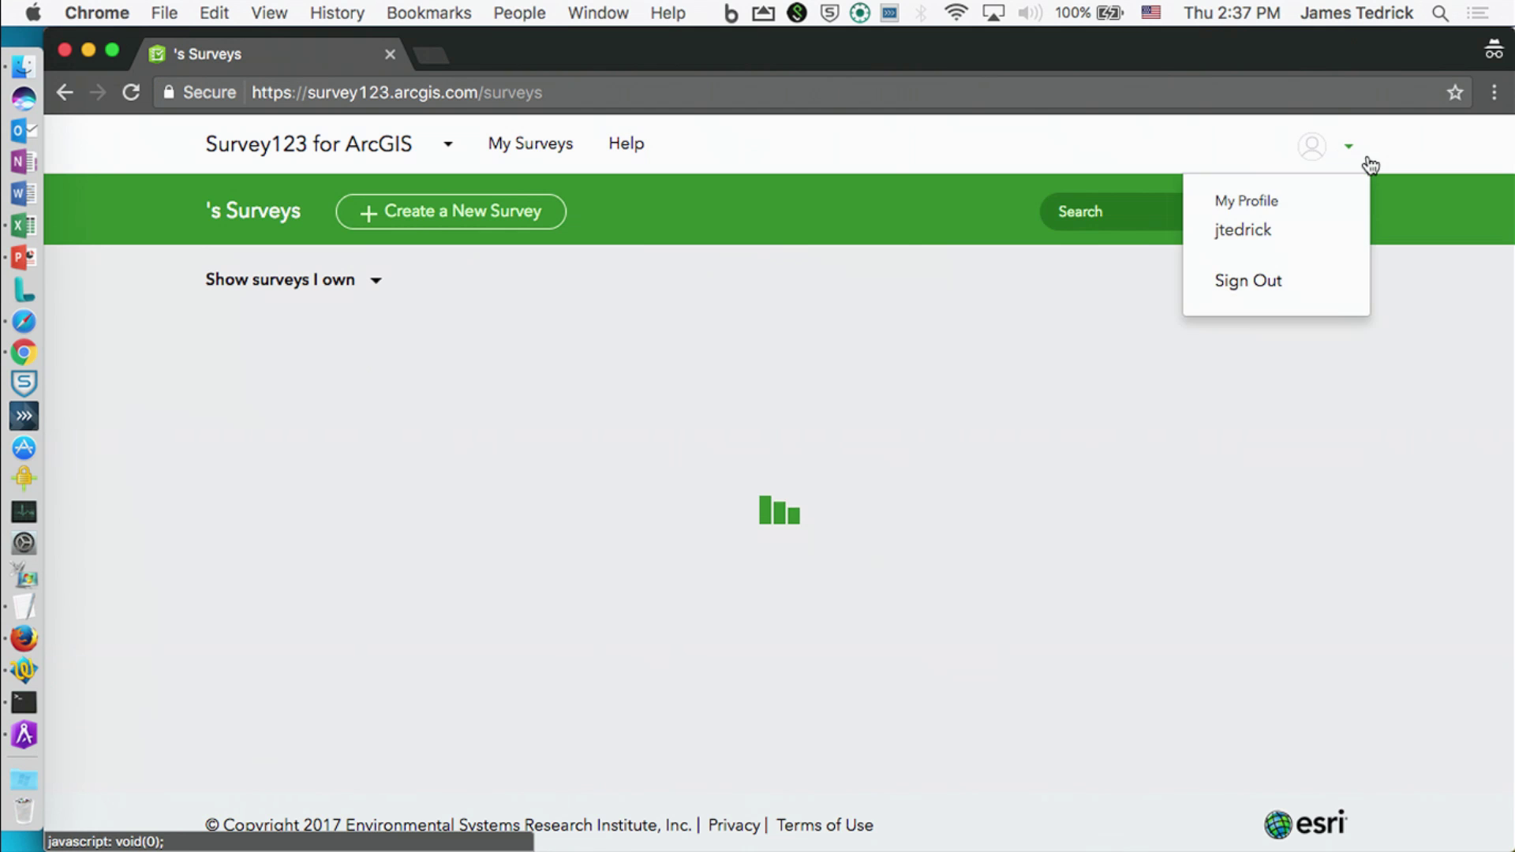
pyautogui.click(1289, 287)
# Step: Sign back in with the ArcGIS Online username and password
pyautogui.click(1344, 145)
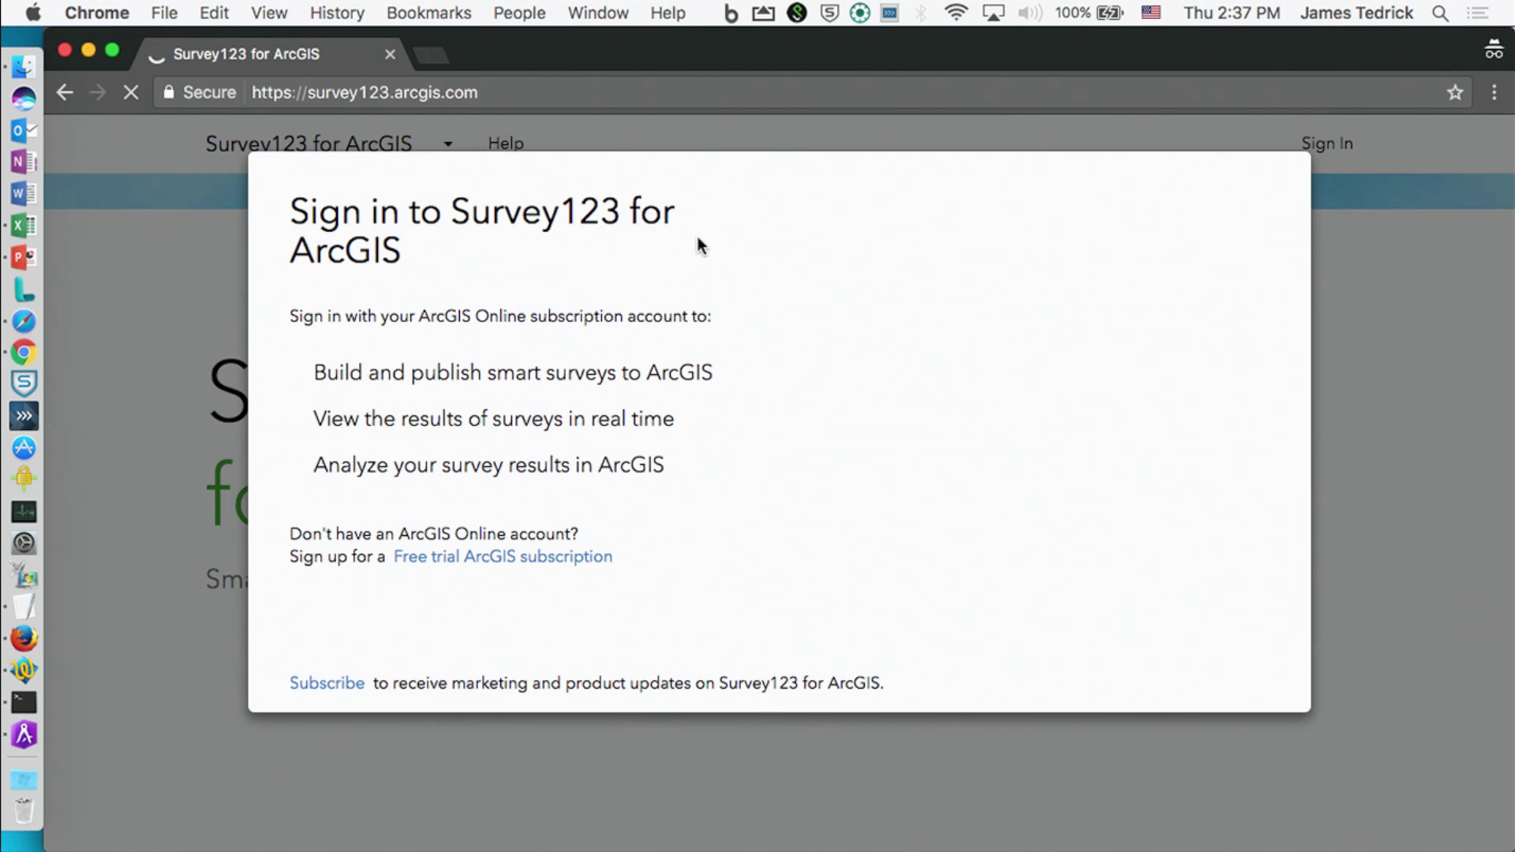
pyautogui.press('Tab')
pyautogui.write('********')
pyautogui.press('Return')
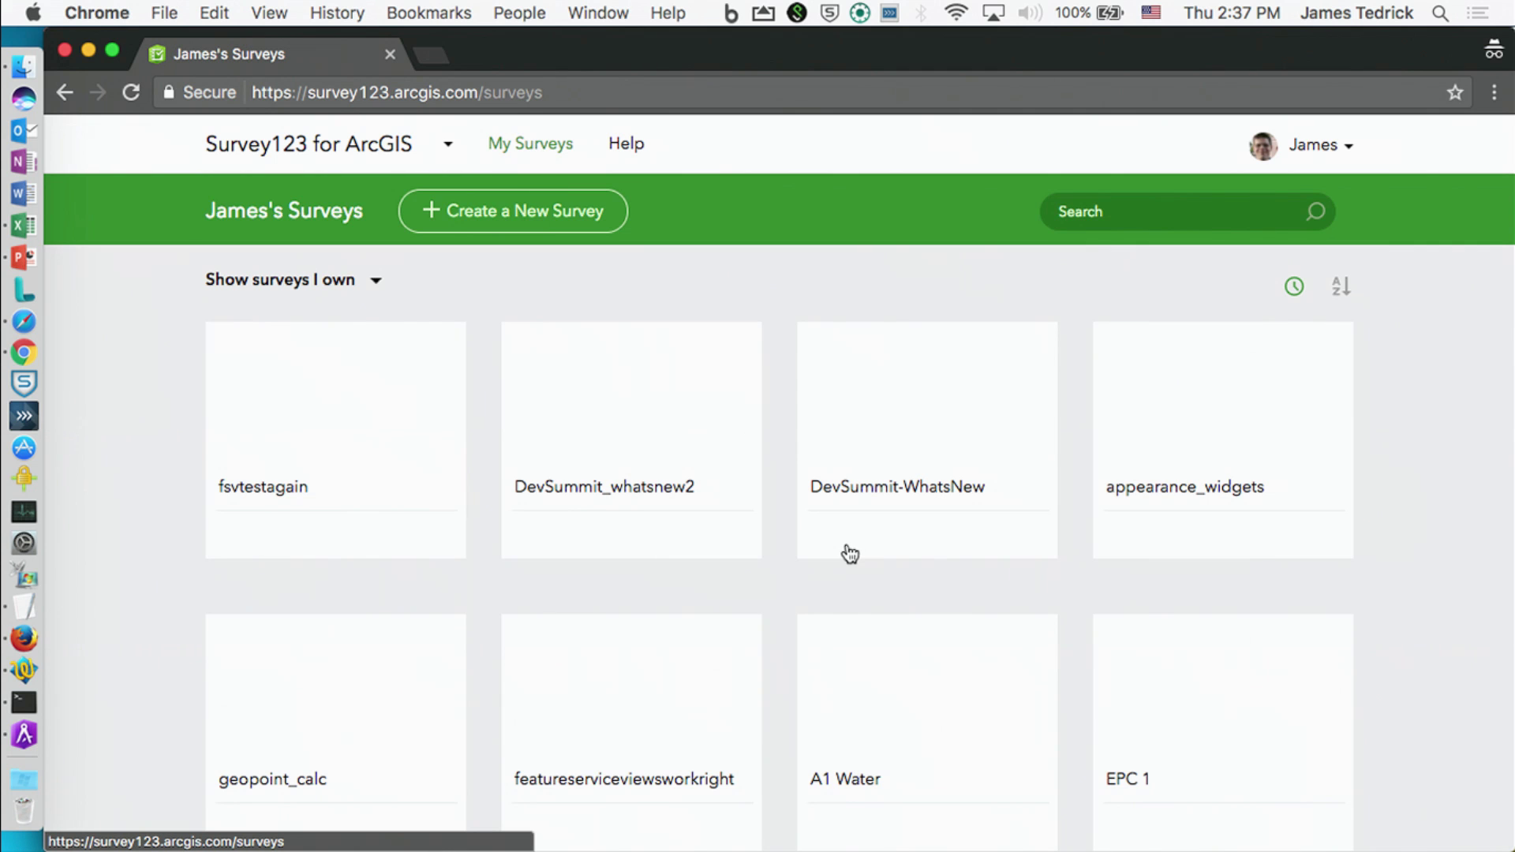
# Step: Sign out of Survey123 and close the browser window
pyautogui.scroll(-4, 846, 552)
pyautogui.scroll(4, 850, 555)
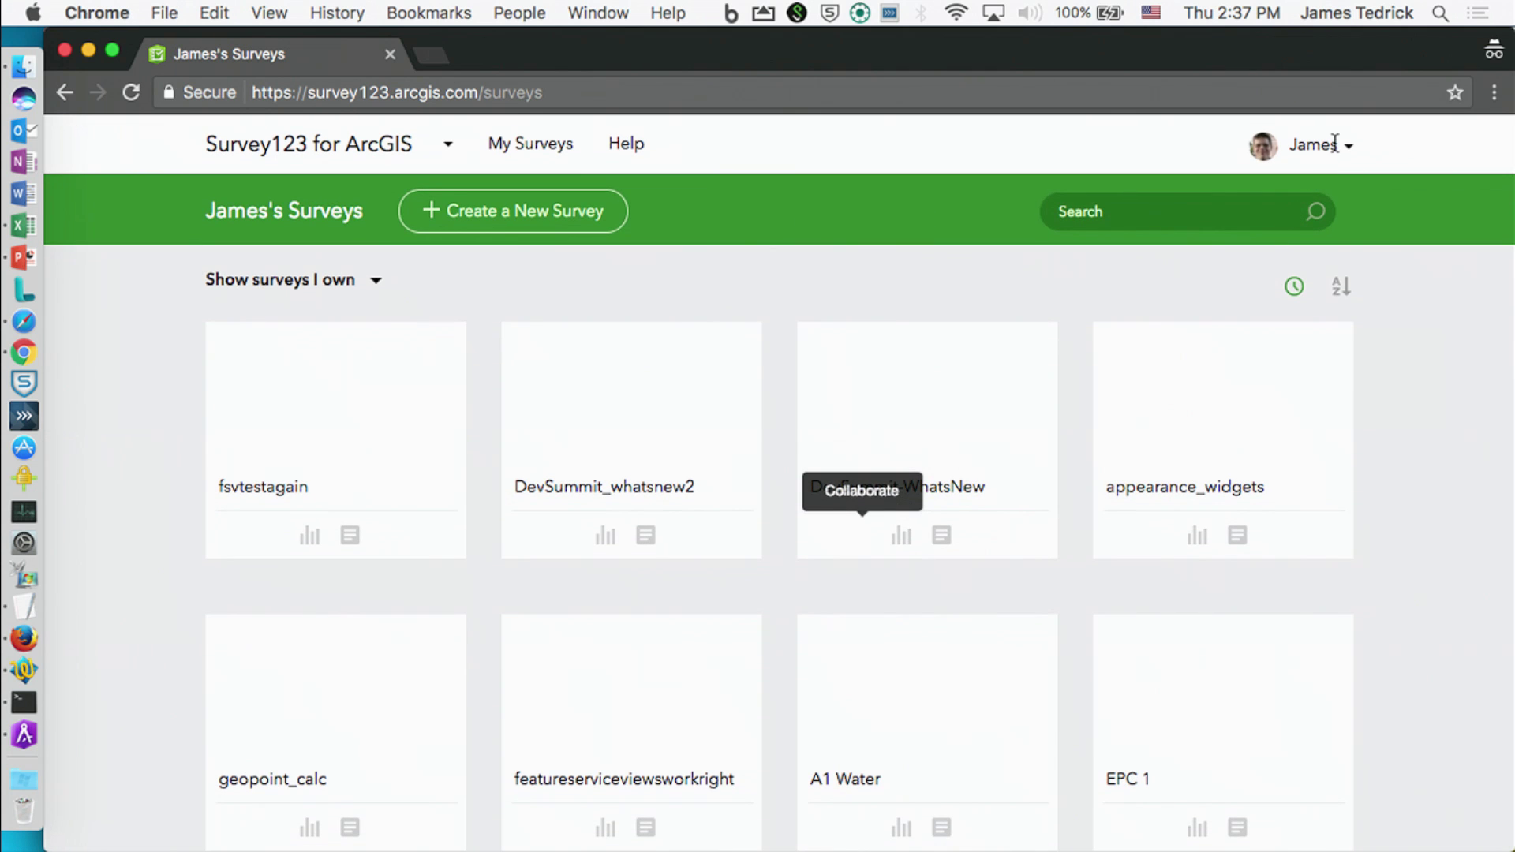
pyautogui.click(1348, 147)
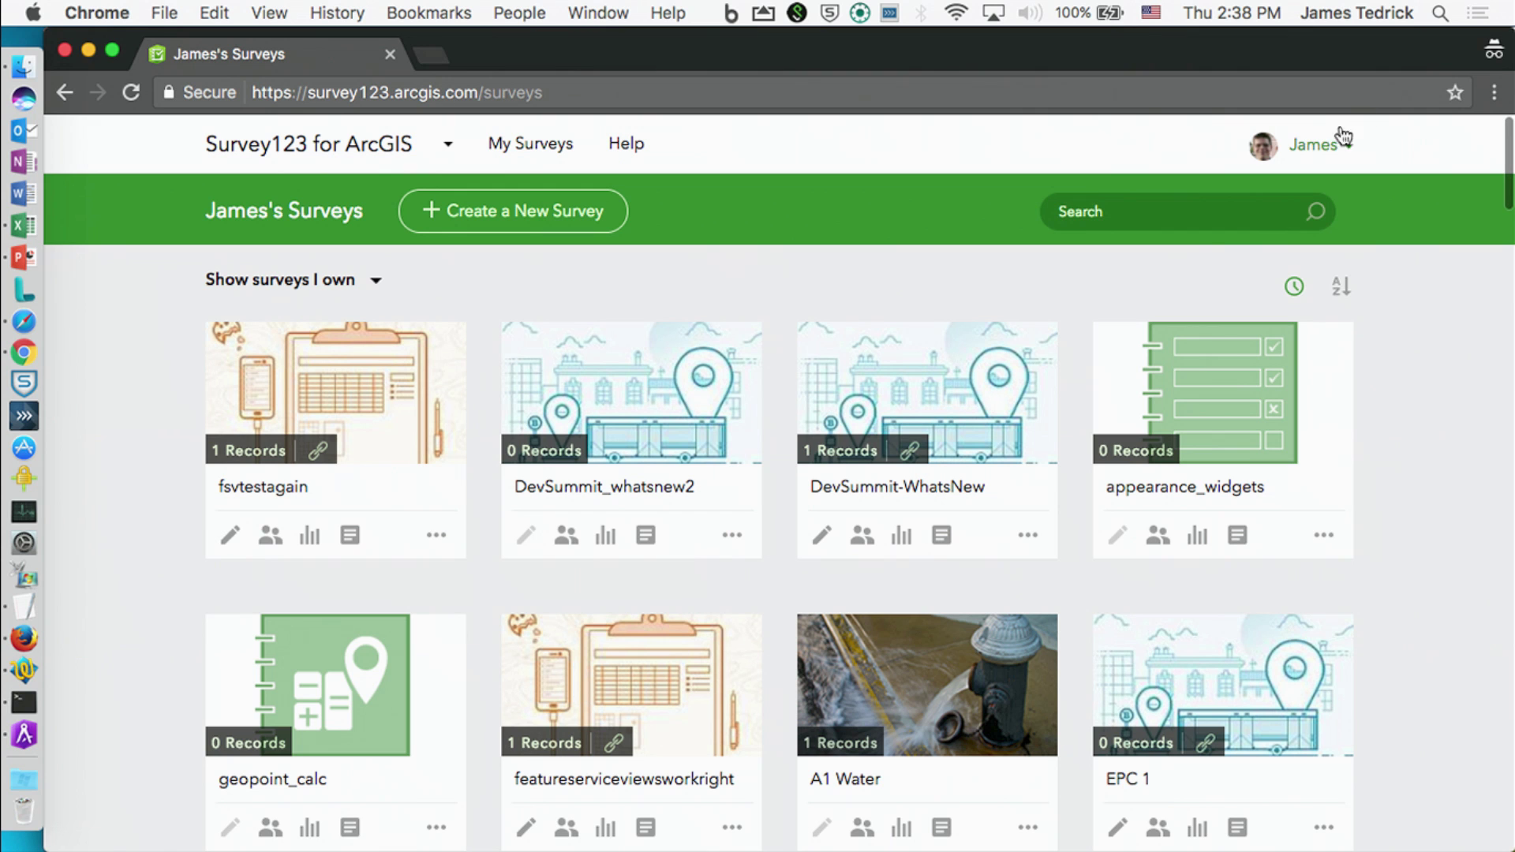
pyautogui.click(1332, 148)
pyautogui.click(1246, 282)
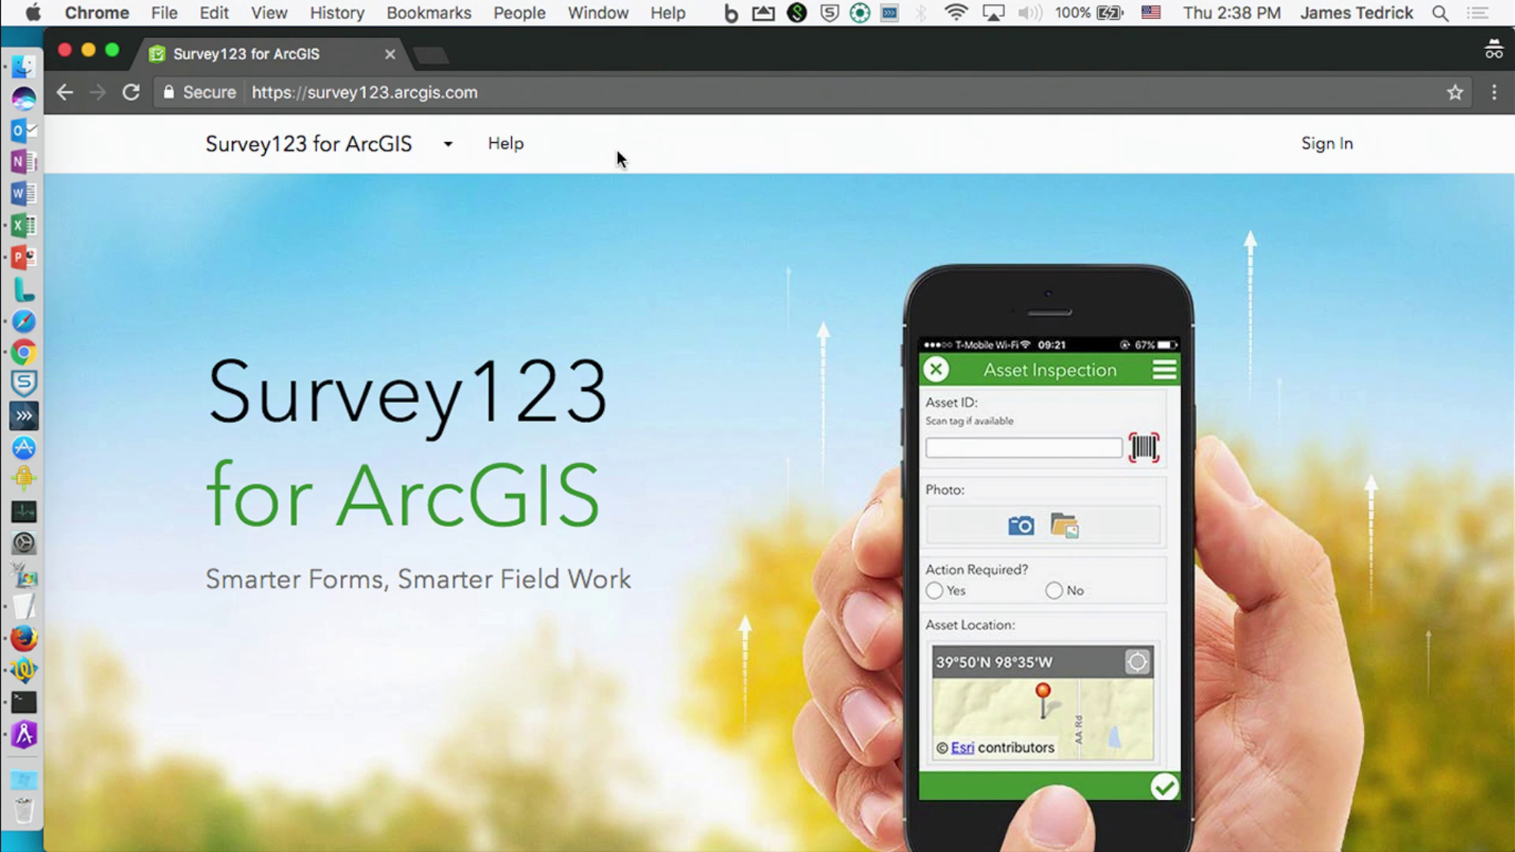
pyautogui.click(526, 93)
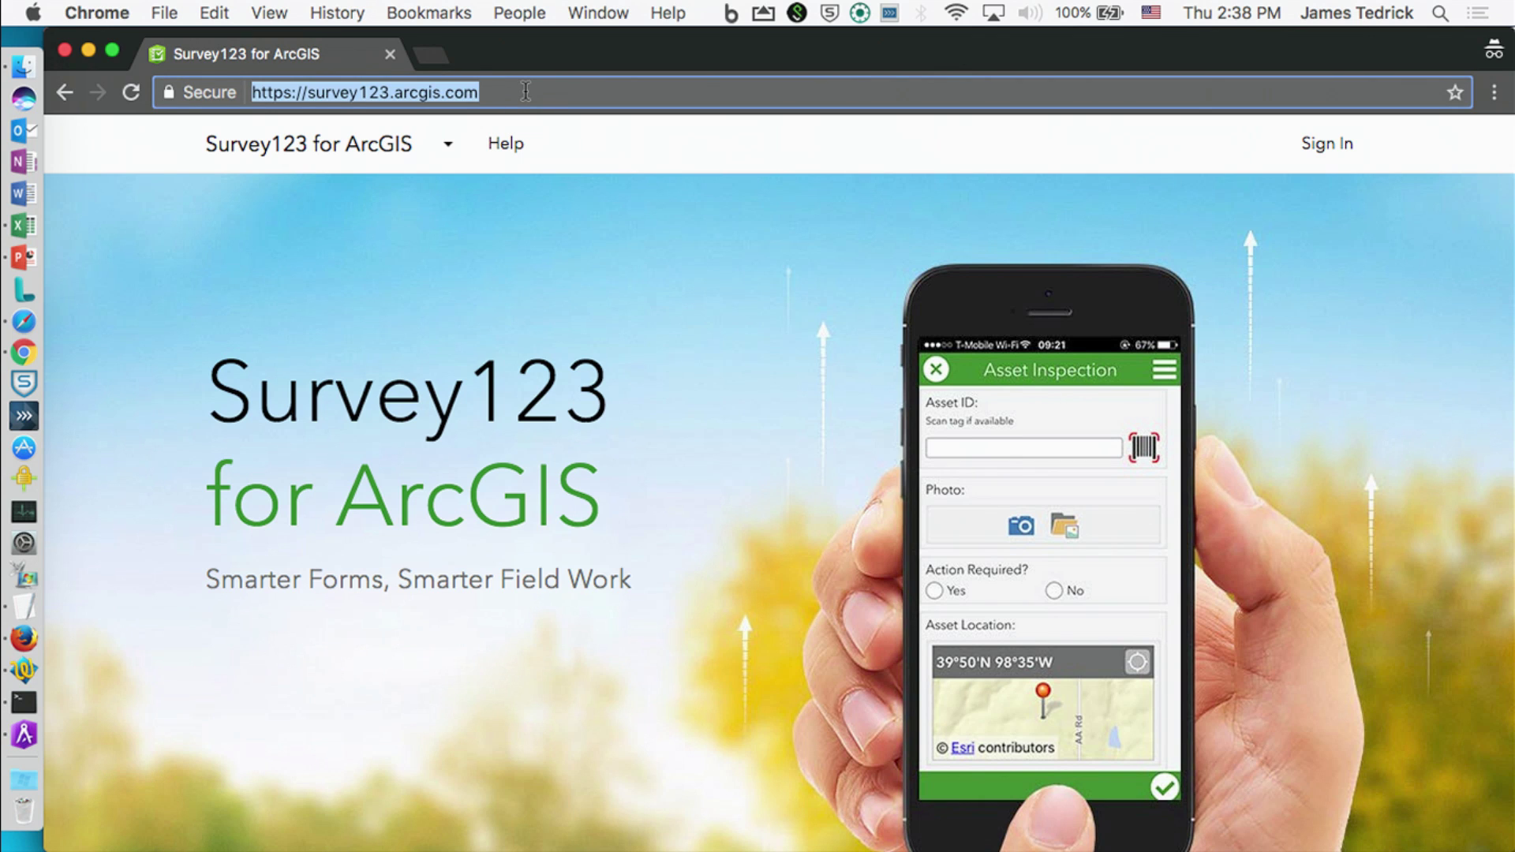
pyautogui.click(66, 52)
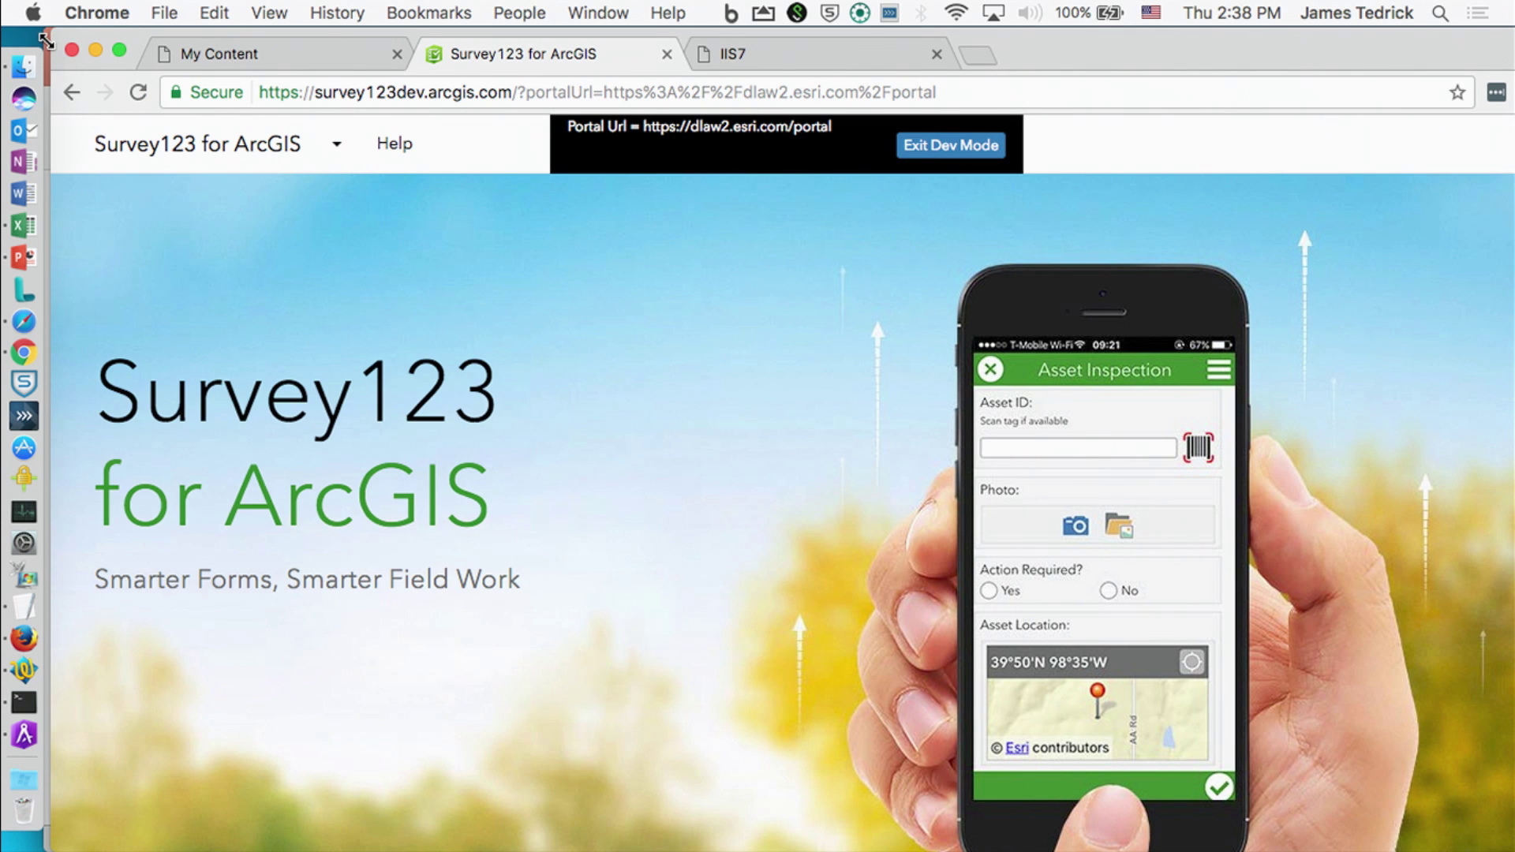
# Step: Start the PowerPoint slide show and advance to '2) On premises installation of survey123.arcgis.com'
pyautogui.click(19, 258)
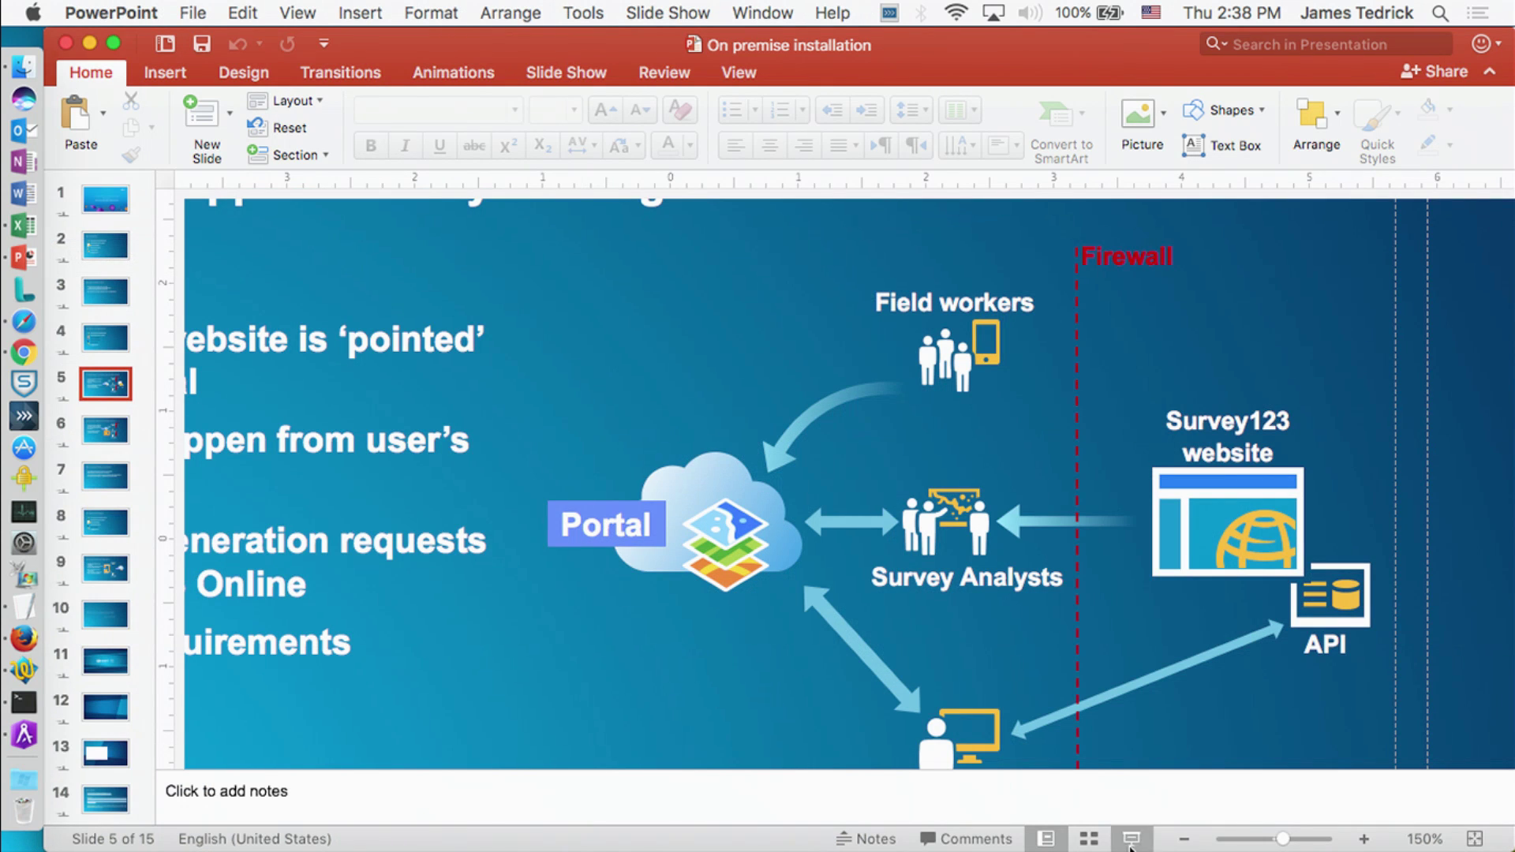
pyautogui.click(1130, 845)
pyautogui.click(708, 392)
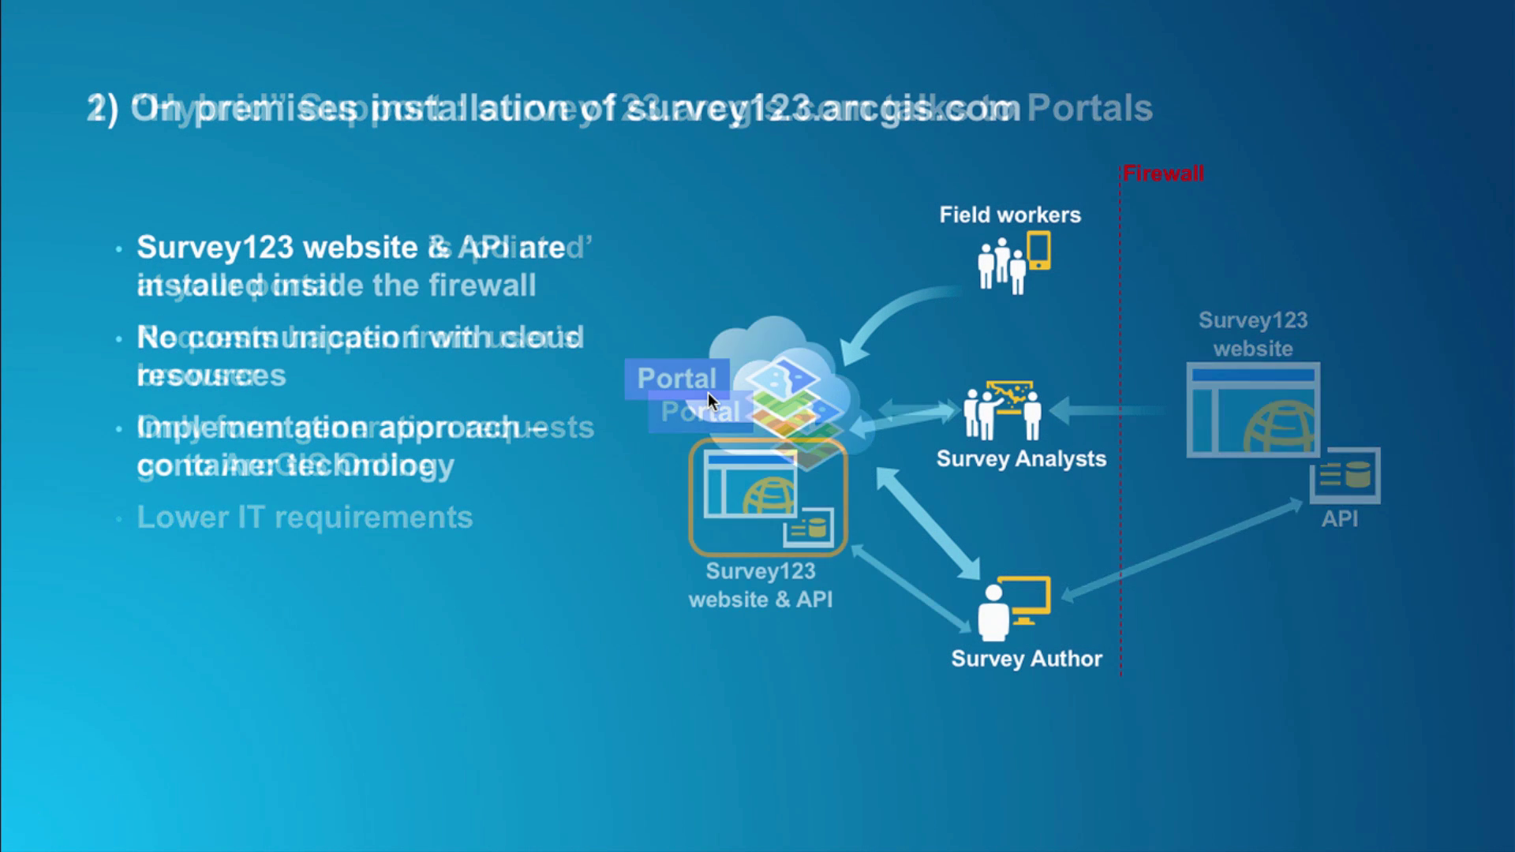